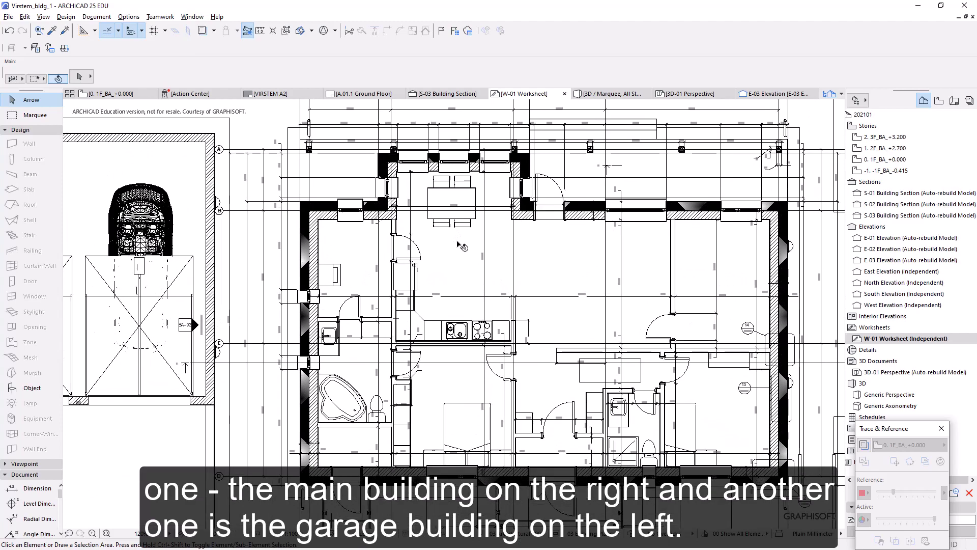
# Turn on the trace reference and switch it with the active view, making the 0. 1F_BA_+0.000 floor plan active over the W-01 Worksheet.
pyautogui.scroll(-2, 460, 245)
pyautogui.moveTo(461, 250); pyautogui.dragTo(559, 234, button='middle')
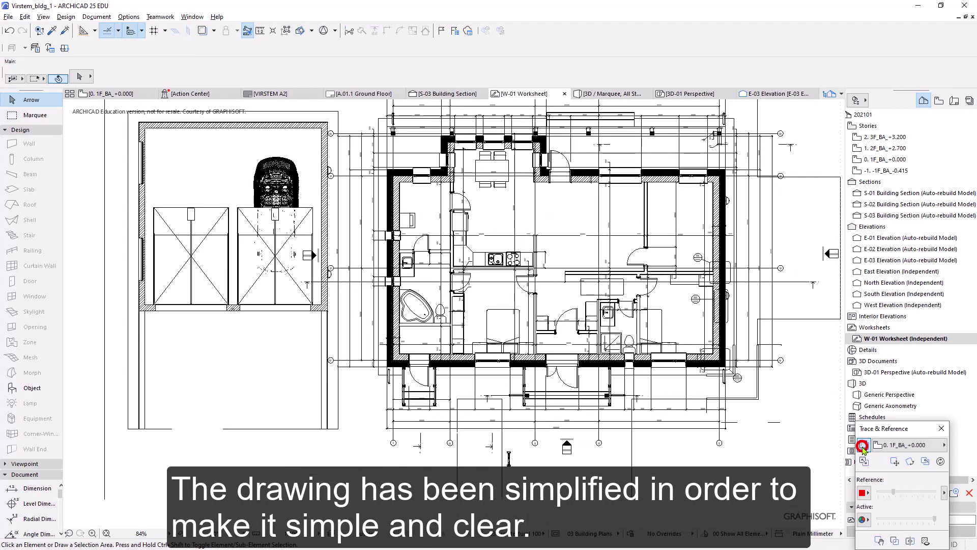
pyautogui.click(865, 462)
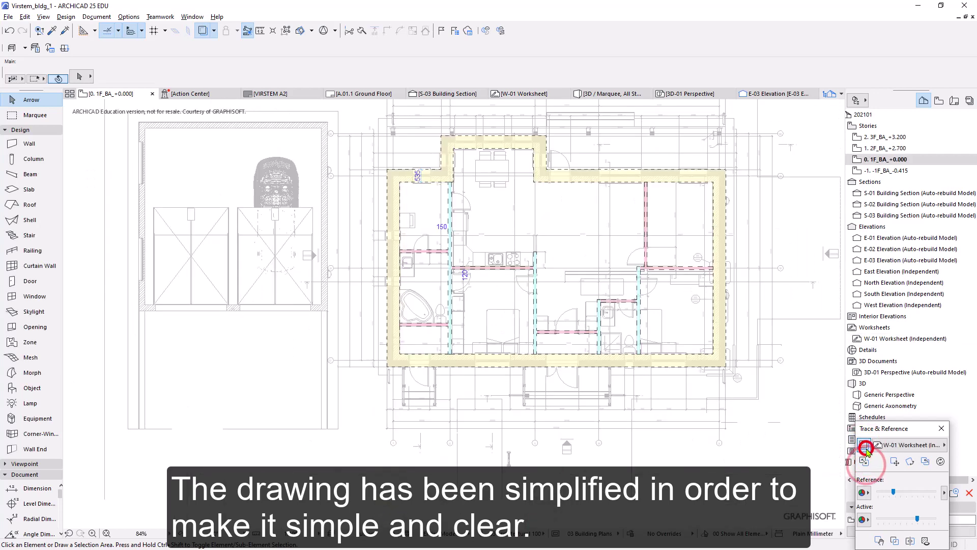
# Examine the thicknesses and colour coding of the external and internal walls on the traced floor plan.
pyautogui.scroll(5, 415, 161)
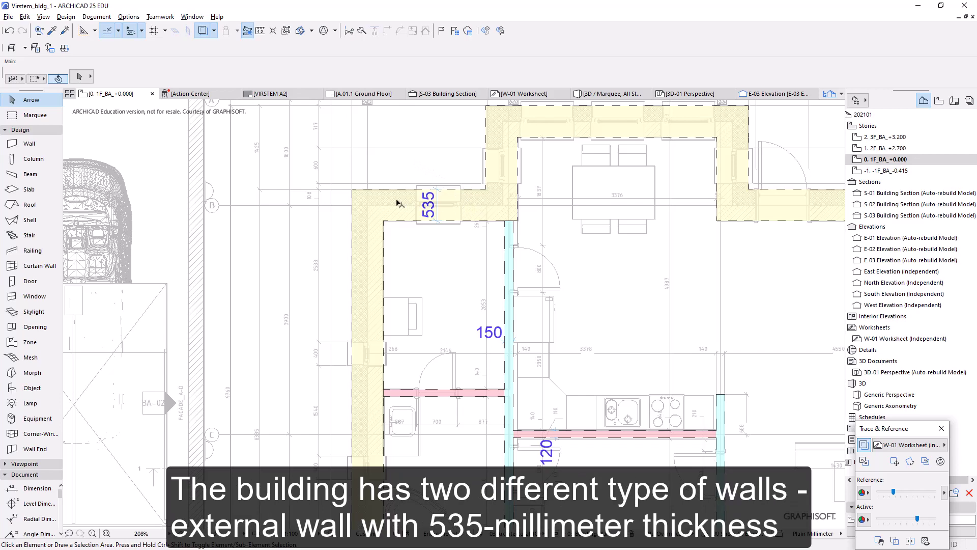
pyautogui.scroll(7, 395, 204)
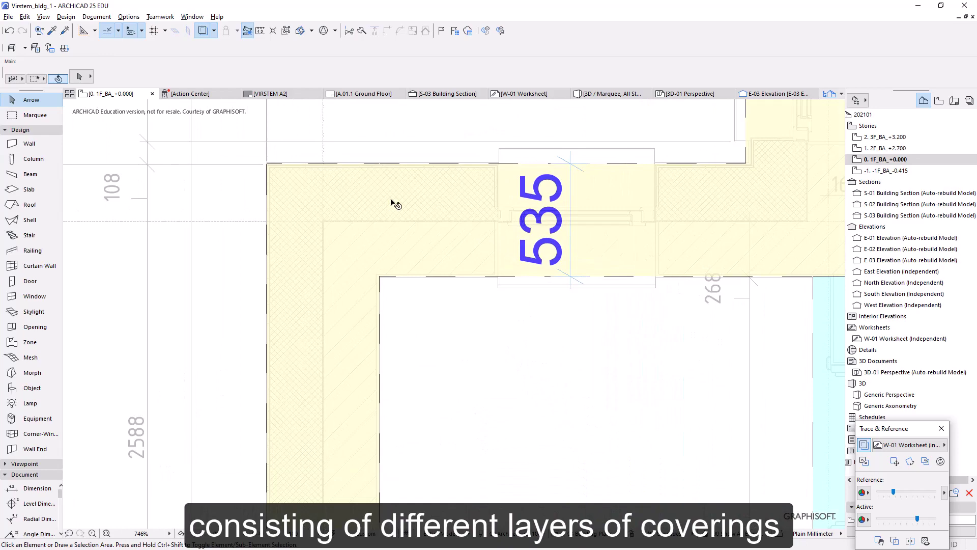
pyautogui.scroll(-6, 396, 204)
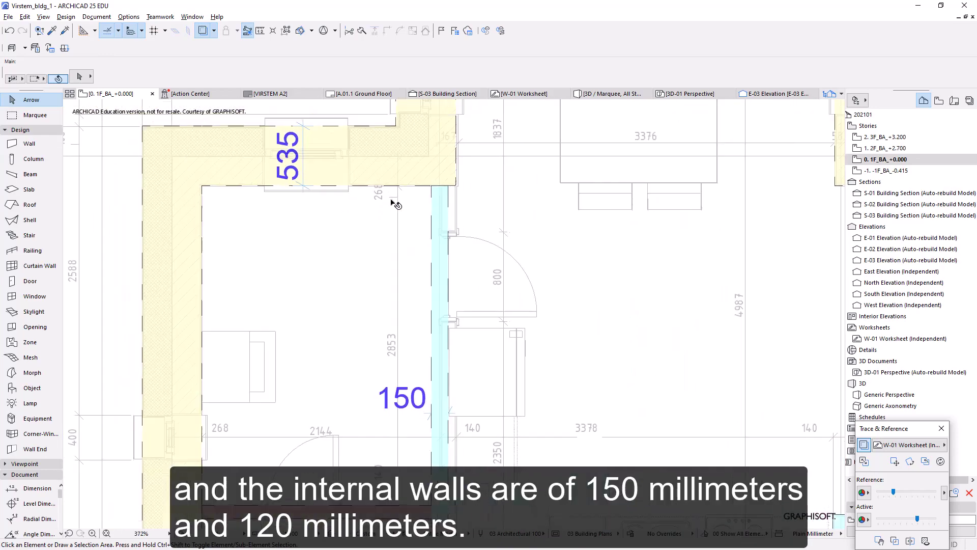
pyautogui.scroll(-3, 384, 326)
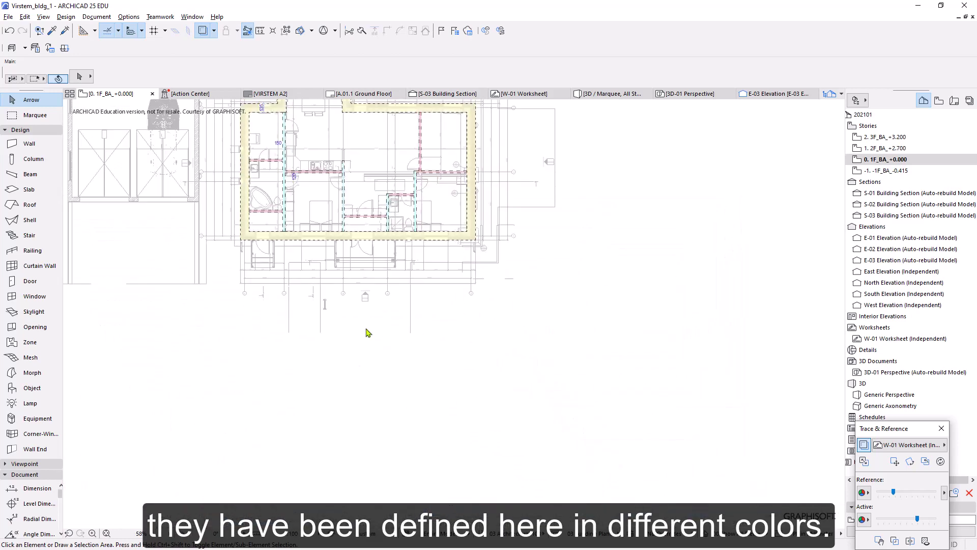
pyautogui.scroll(5, 331, 328)
pyautogui.scroll(2, 331, 327)
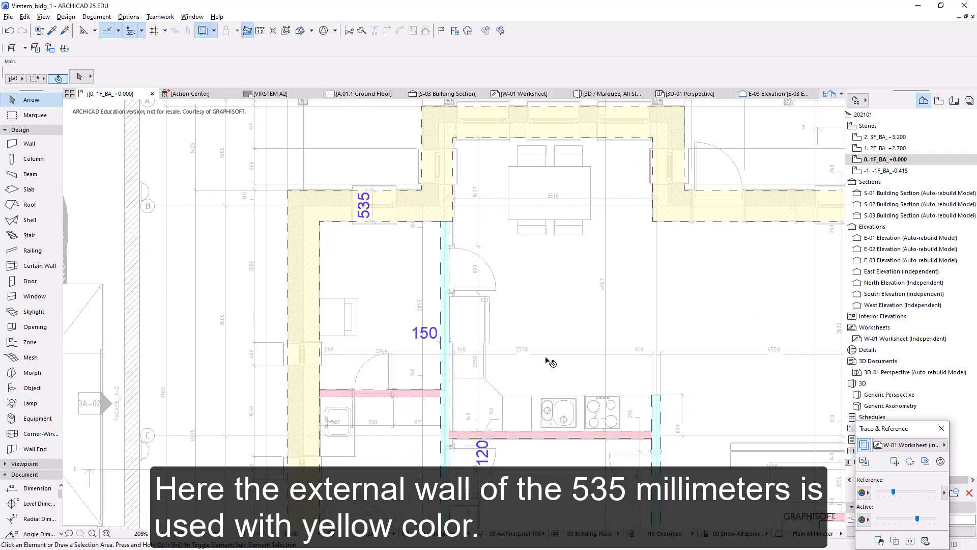
pyautogui.scroll(-3, 550, 361)
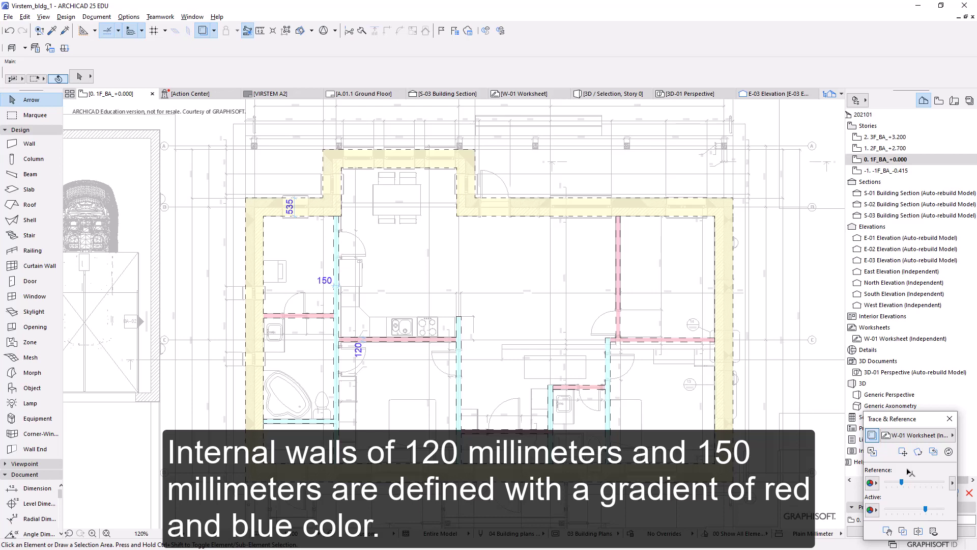
# Hide the trace reference and open the default settings of the Wall tool.
pyautogui.click(873, 436)
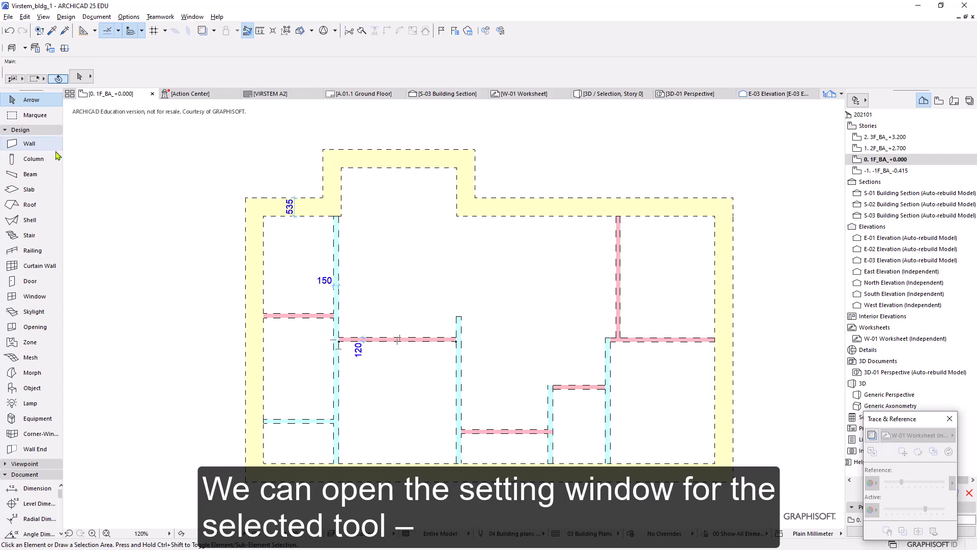
pyautogui.click(36, 144)
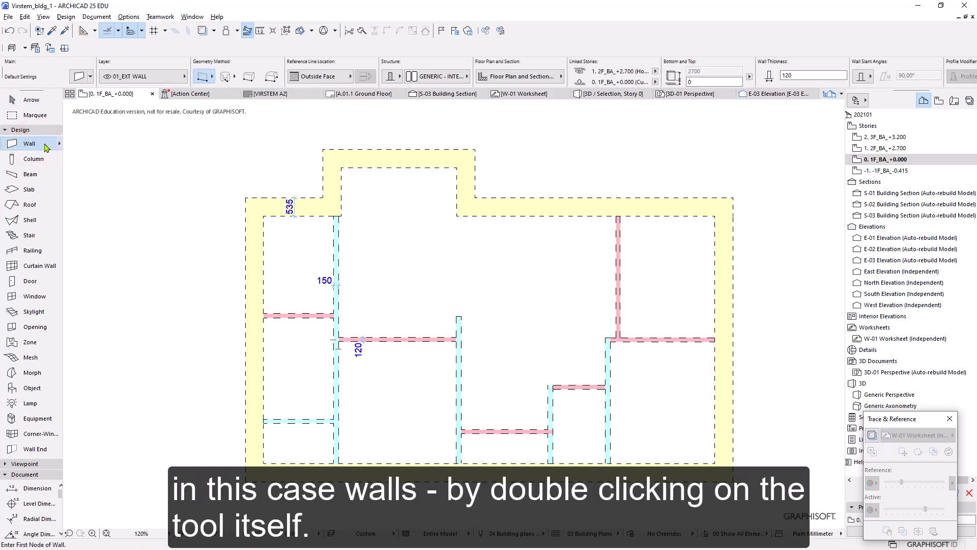
pyautogui.doubleClick(43, 146)
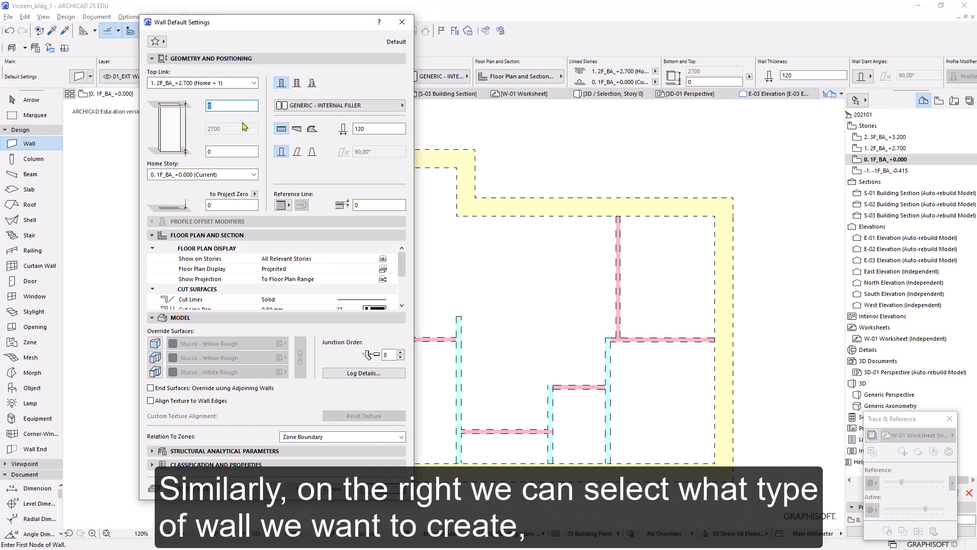
pyautogui.click(192, 162)
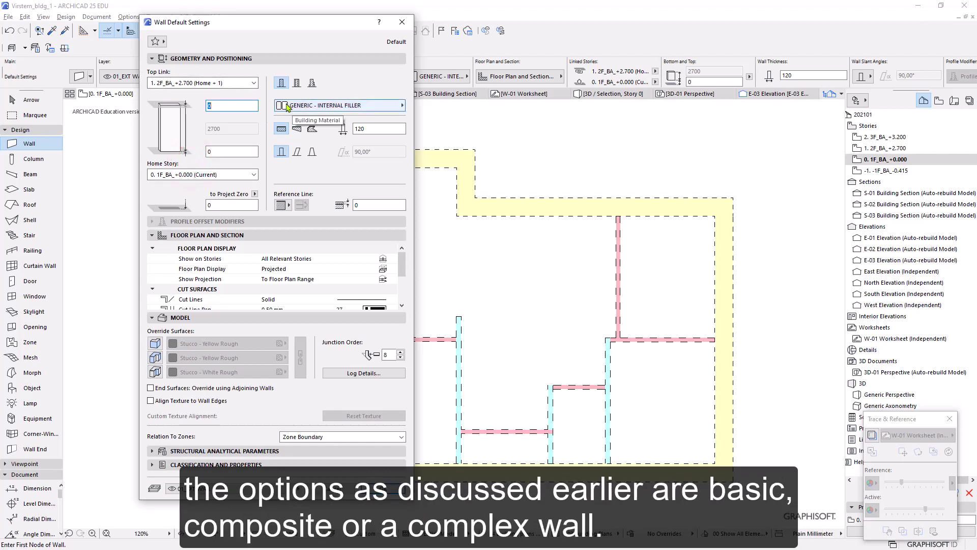
# Set the wall's building material to Fire Proofing and look through its floor plan and section display settings.
pyautogui.click(307, 107)
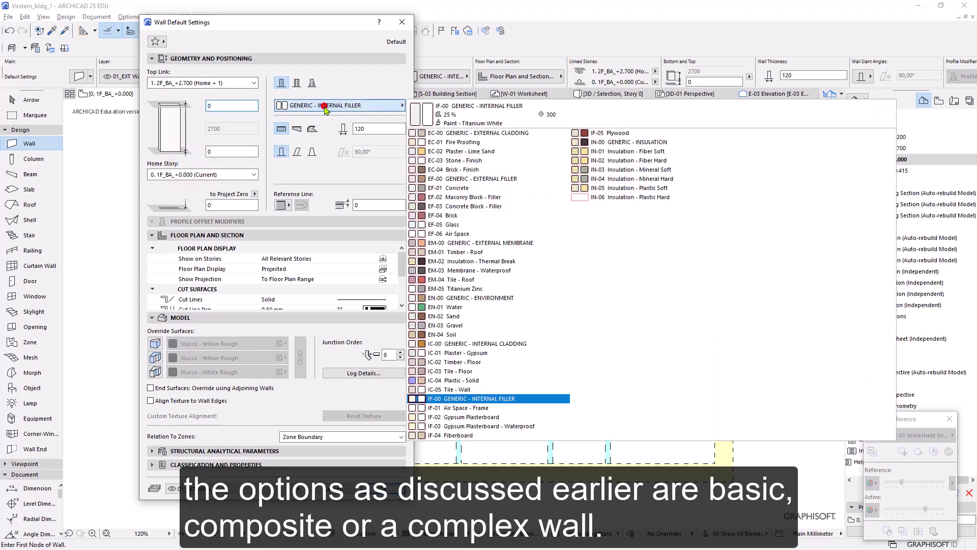
pyautogui.click(487, 143)
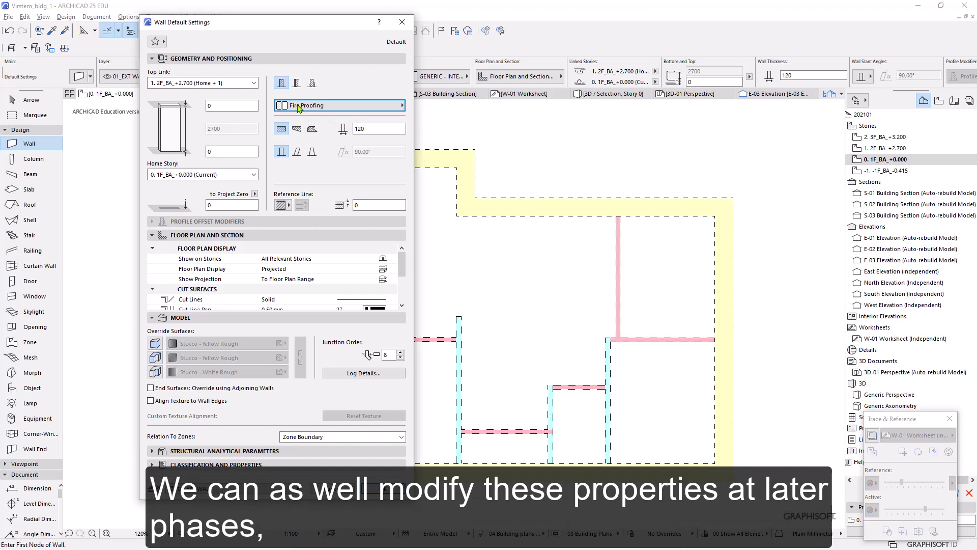
pyautogui.click(399, 265)
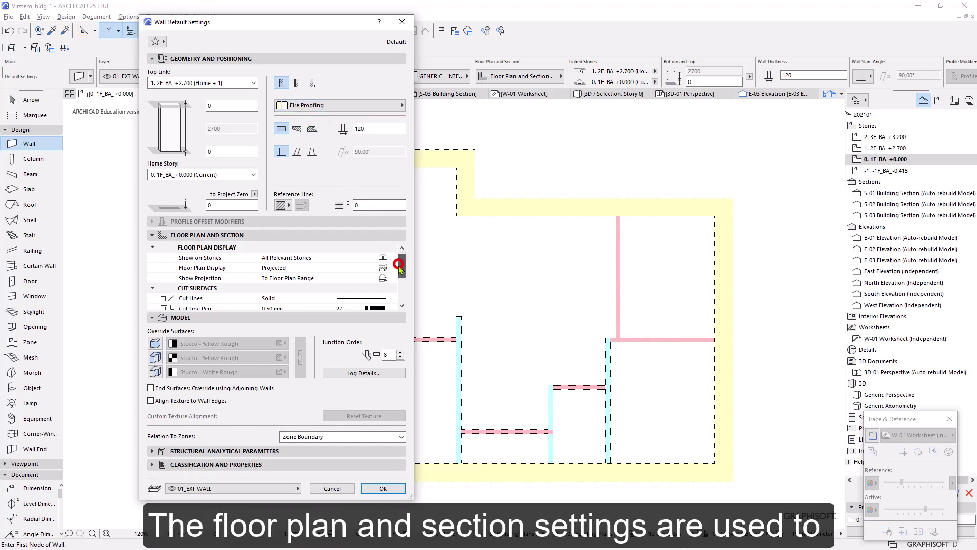
pyautogui.moveTo(399, 266); pyautogui.dragTo(399, 283)
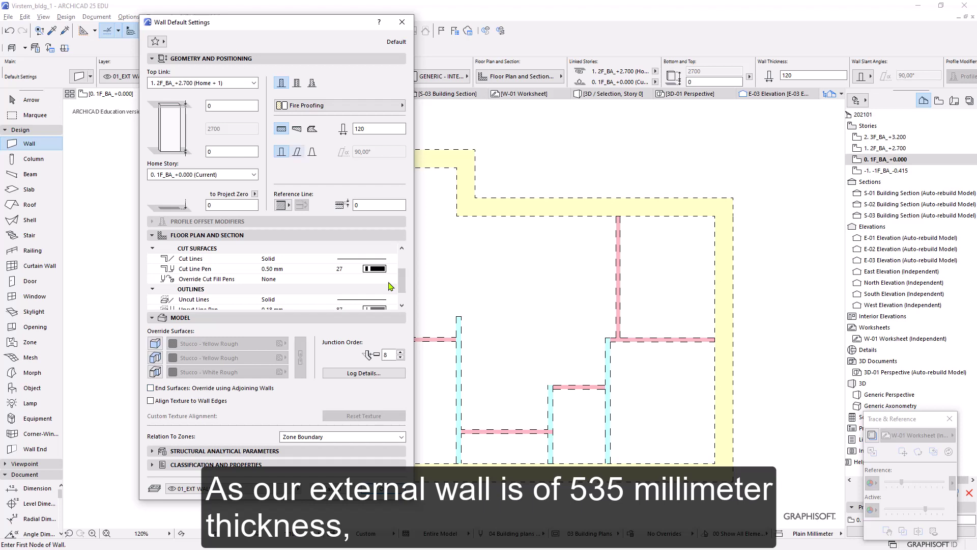
# Set the default wall thickness to 535 mm, keep the layer 01_EXT WALL, and apply the wall settings.
pyautogui.doubleClick(377, 129)
pyautogui.write('535')
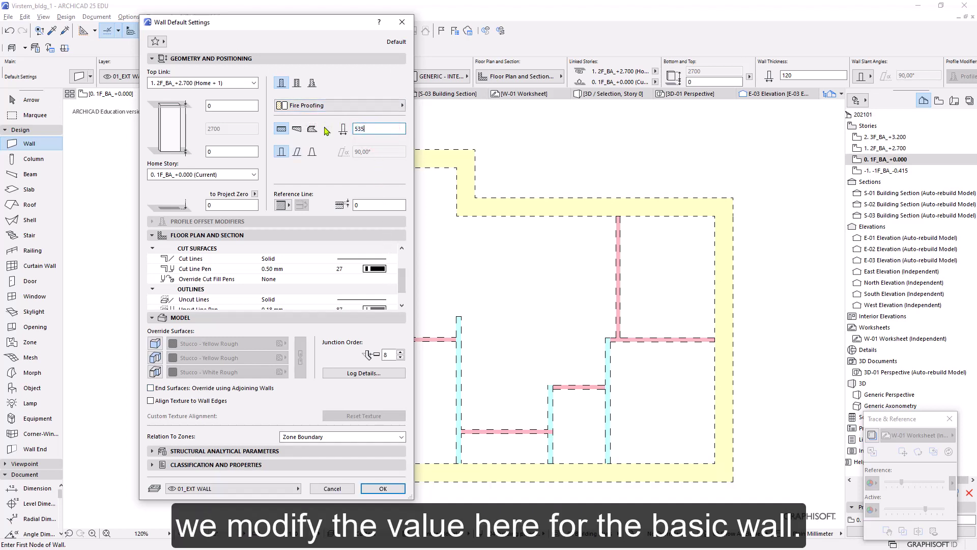
pyautogui.moveTo(372, 131); pyautogui.dragTo(320, 126)
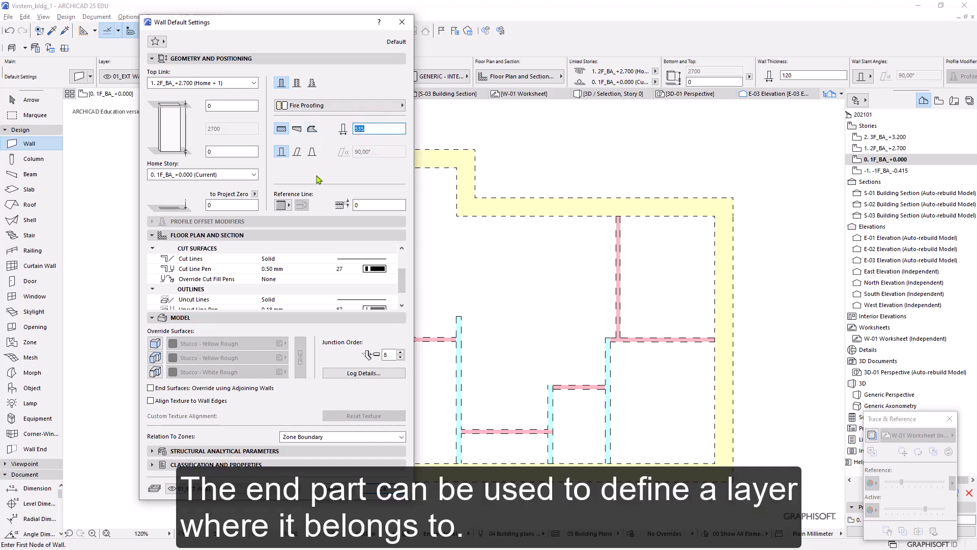
pyautogui.click(300, 487)
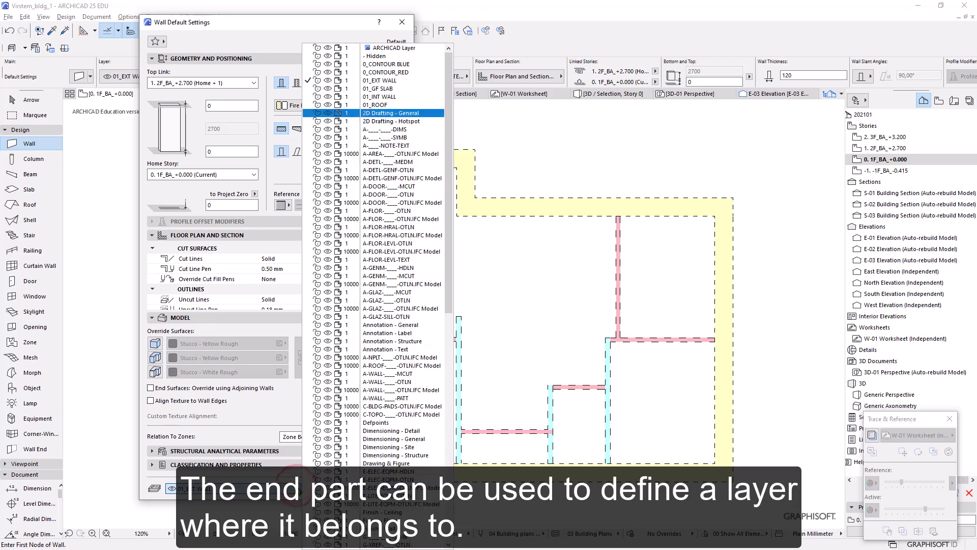
pyautogui.click(154, 477)
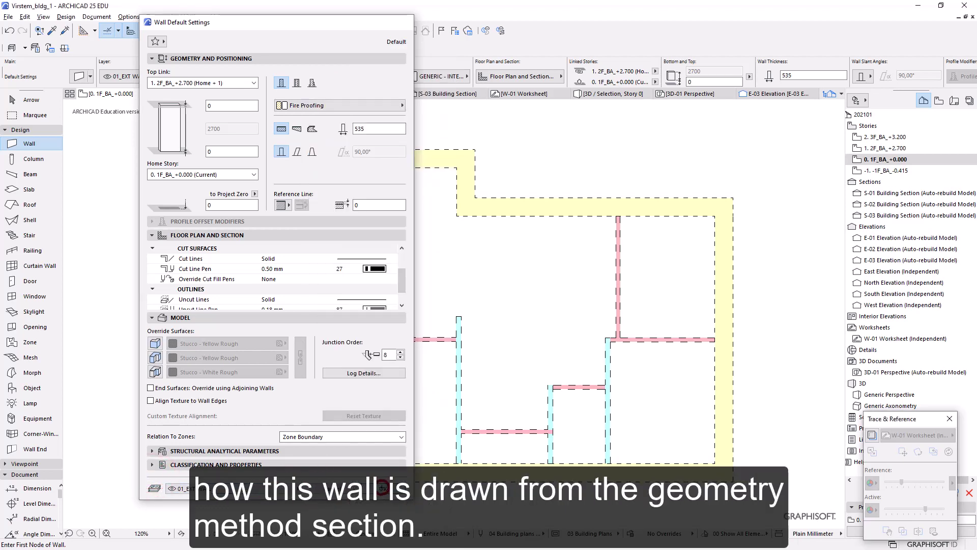
pyautogui.click(383, 489)
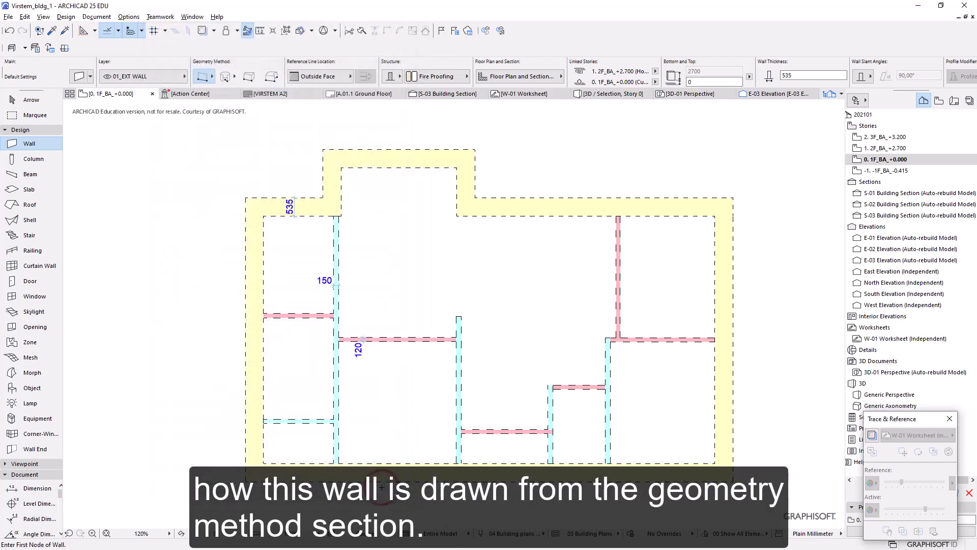
# Draw the external walls with the chained geometry method along the outer corners of the yellow outline, closing at the starting corner.
pyautogui.click(213, 77)
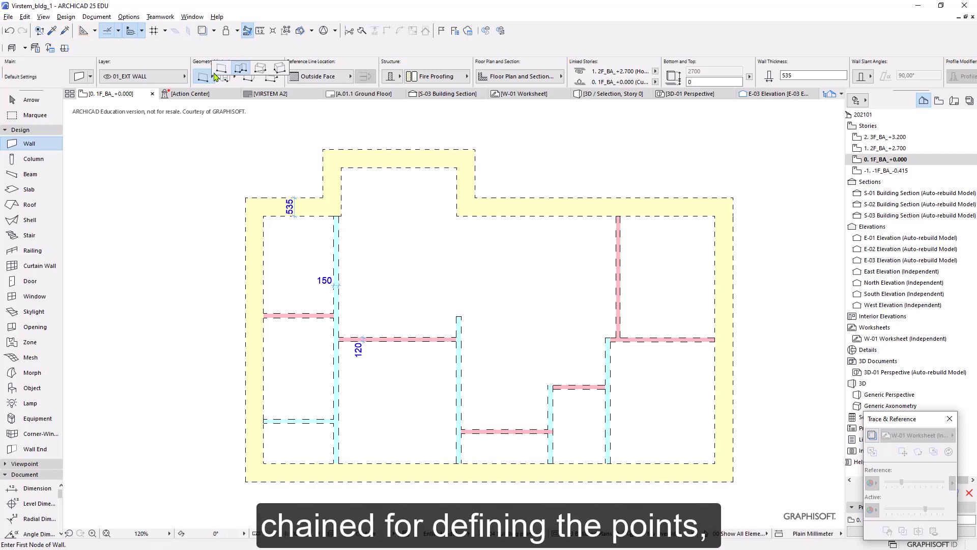
pyautogui.click(240, 74)
pyautogui.click(245, 198)
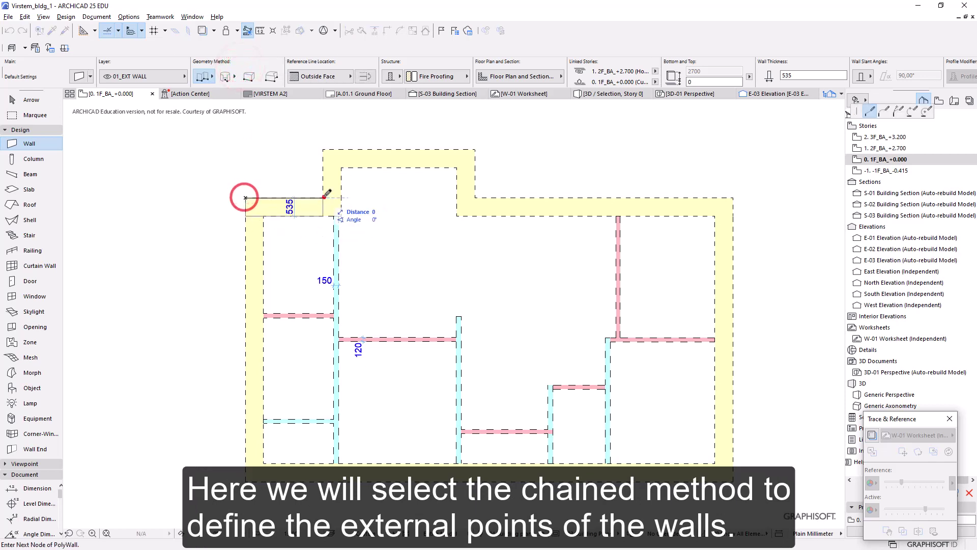
pyautogui.click(323, 198)
pyautogui.click(323, 149)
pyautogui.click(475, 149)
pyautogui.click(475, 198)
pyautogui.click(733, 198)
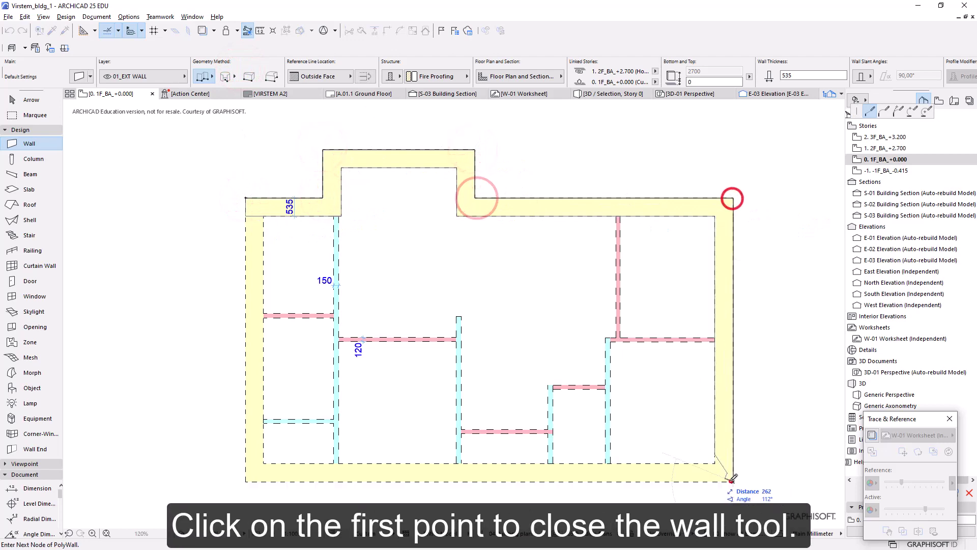
pyautogui.click(732, 478)
pyautogui.click(245, 480)
pyautogui.click(244, 197)
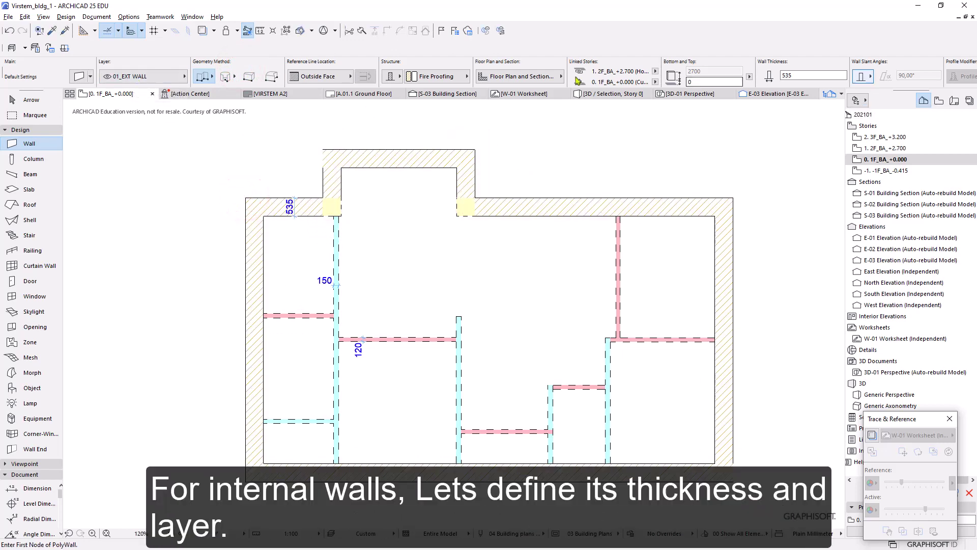
# Set the wall thickness to 150 mm and the layer to 01_INT WALL for the internal walls.
pyautogui.click(814, 75)
pyautogui.write('150')
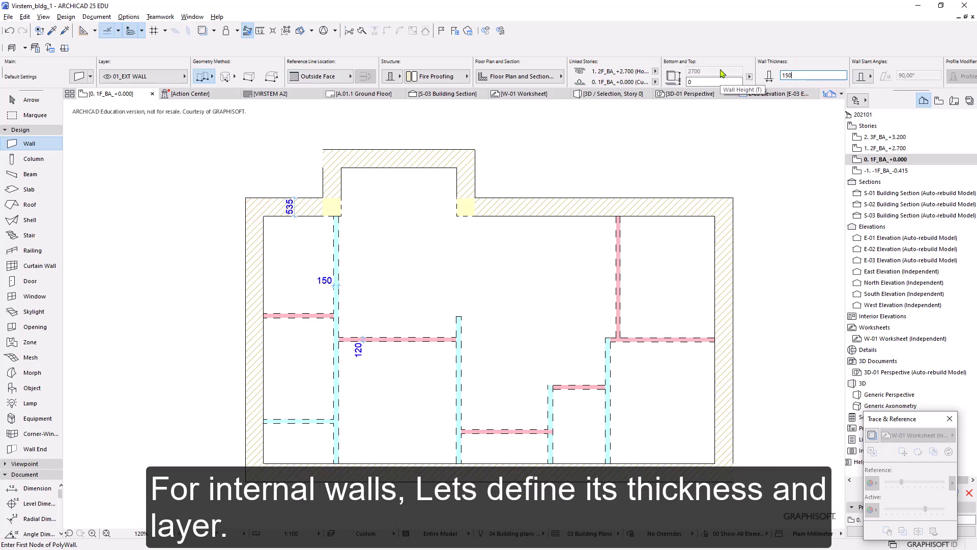
pyautogui.click(184, 76)
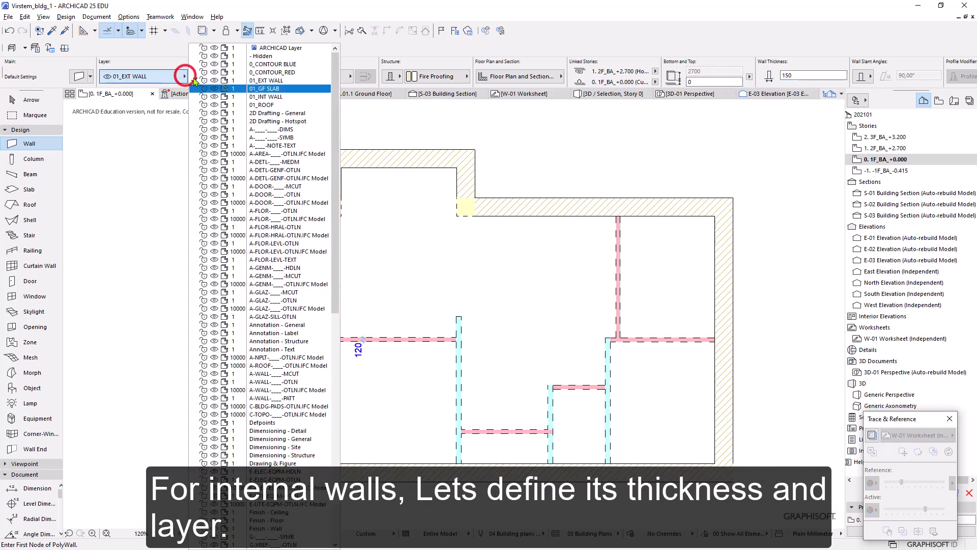
pyautogui.click(266, 97)
# Draw the four vertical and one horizontal internal walls over the blue guides with the single wall geometry method.
pyautogui.click(210, 77)
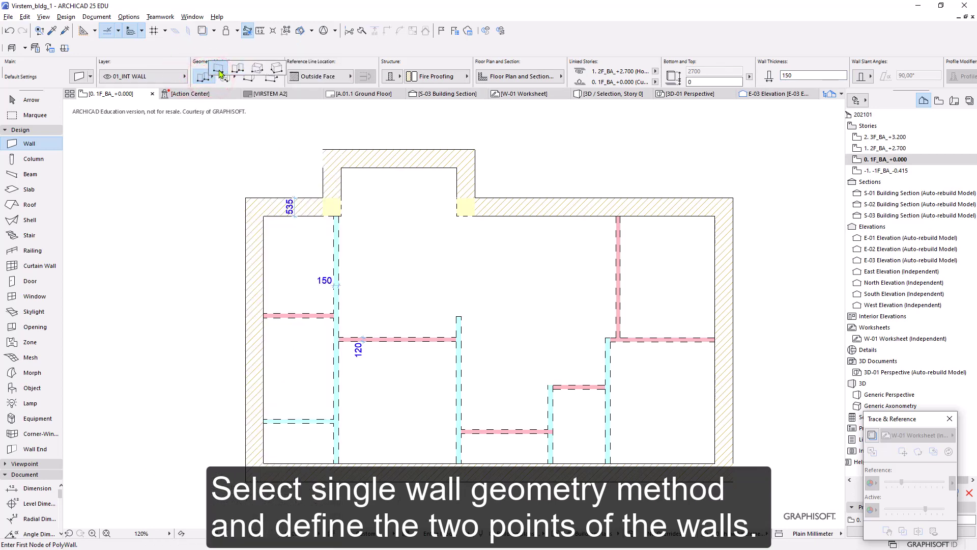
pyautogui.click(218, 69)
pyautogui.click(337, 217)
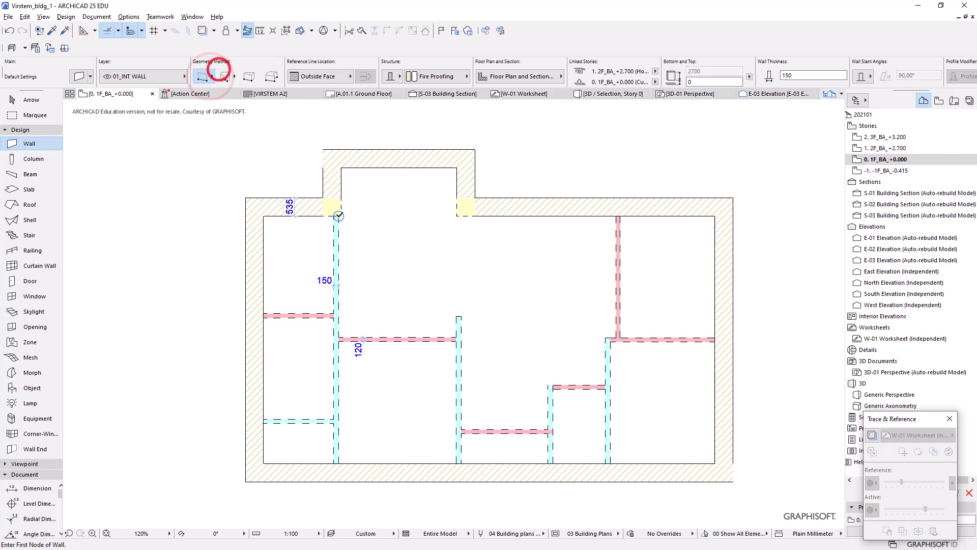
pyautogui.click(337, 462)
pyautogui.click(458, 318)
pyautogui.click(459, 463)
pyautogui.click(610, 337)
pyautogui.click(610, 463)
pyautogui.click(552, 386)
pyautogui.click(552, 463)
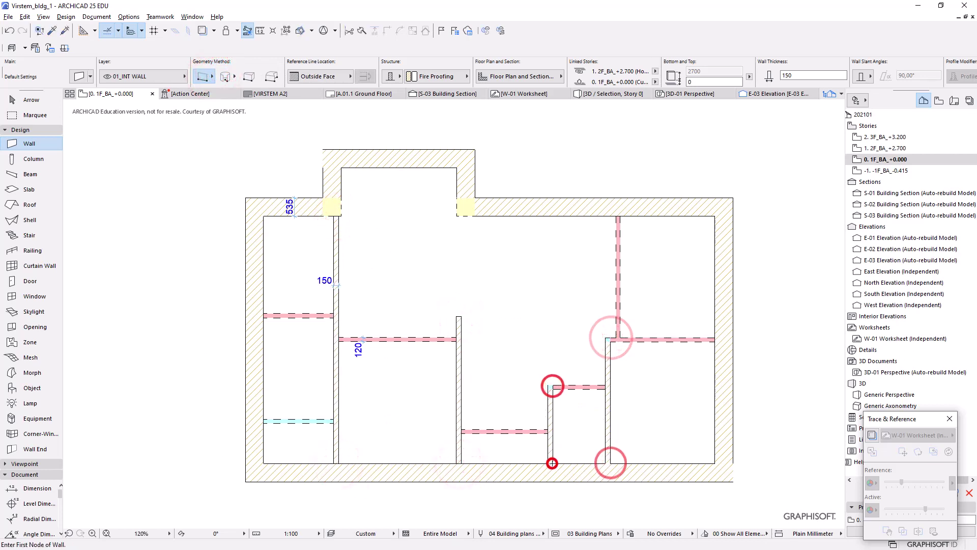
pyautogui.click(263, 420)
pyautogui.click(338, 420)
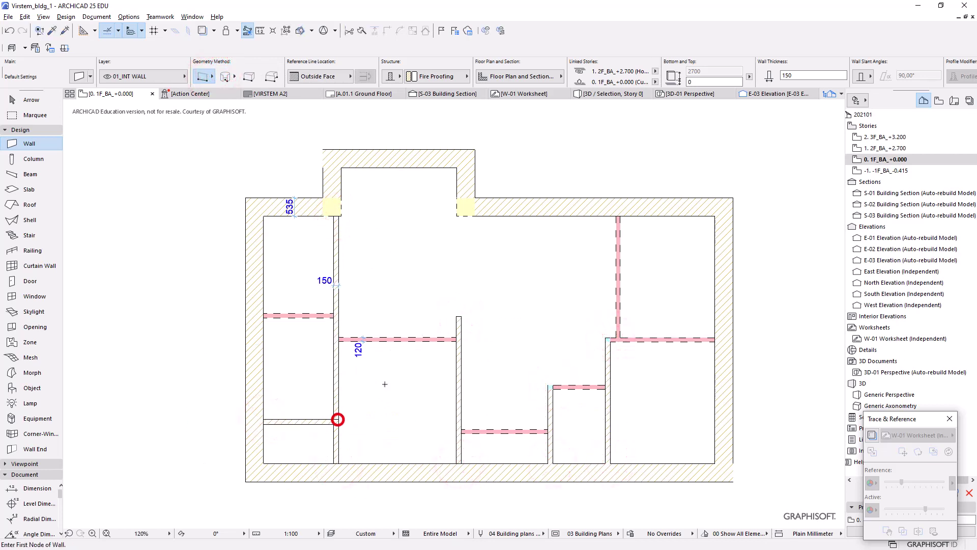
# Set the wall thickness to 120 mm and draw a horizontal internal wall over the red guide in the left column of rooms.
pyautogui.click(787, 75)
pyautogui.write('120')
pyautogui.click(264, 313)
pyautogui.click(333, 314)
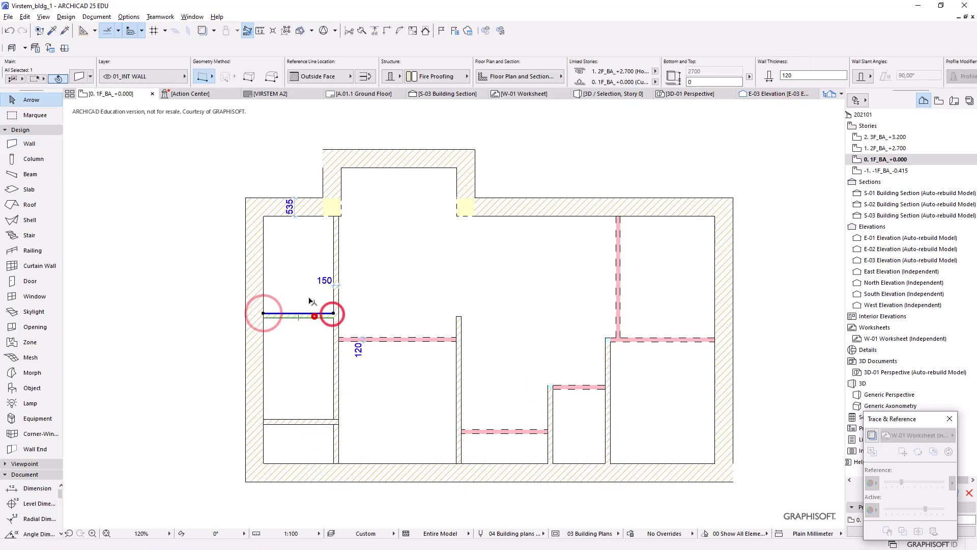
# Drag multiple copies of the 120 mm wall from its left end to the starts of the four other horizontal red guides.
pyautogui.rightClick(314, 311)
pyautogui.moveTo(360, 120)
pyautogui.click(483, 213)
pyautogui.click(263, 313)
pyautogui.click(338, 336)
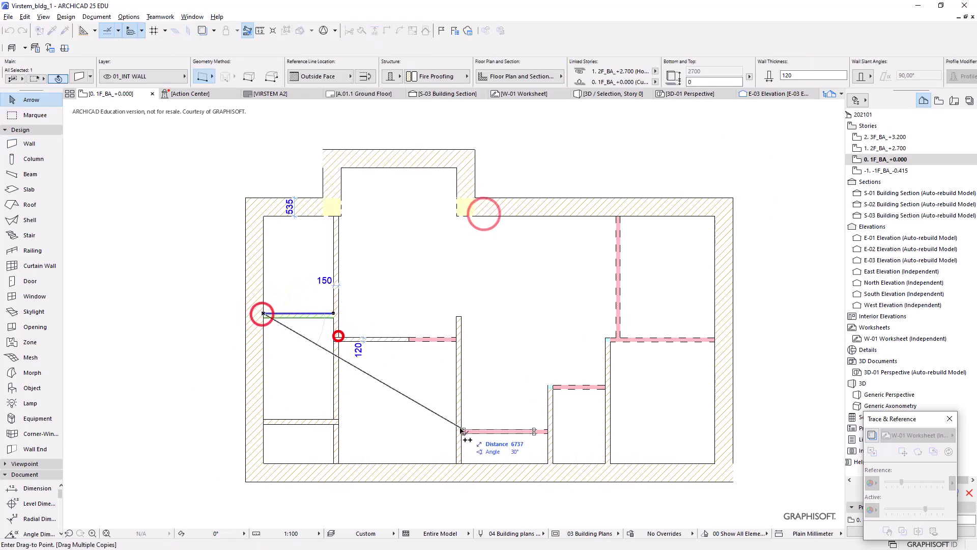
pyautogui.click(462, 429)
pyautogui.click(549, 386)
pyautogui.doubleClick(606, 338)
# Rotate the copied wall on the rightmost horizontal red guide to vertical about its left end.
pyautogui.click(656, 337)
pyautogui.click(656, 337)
pyautogui.hotkey('ctrl', 'e')
pyautogui.click(606, 337)
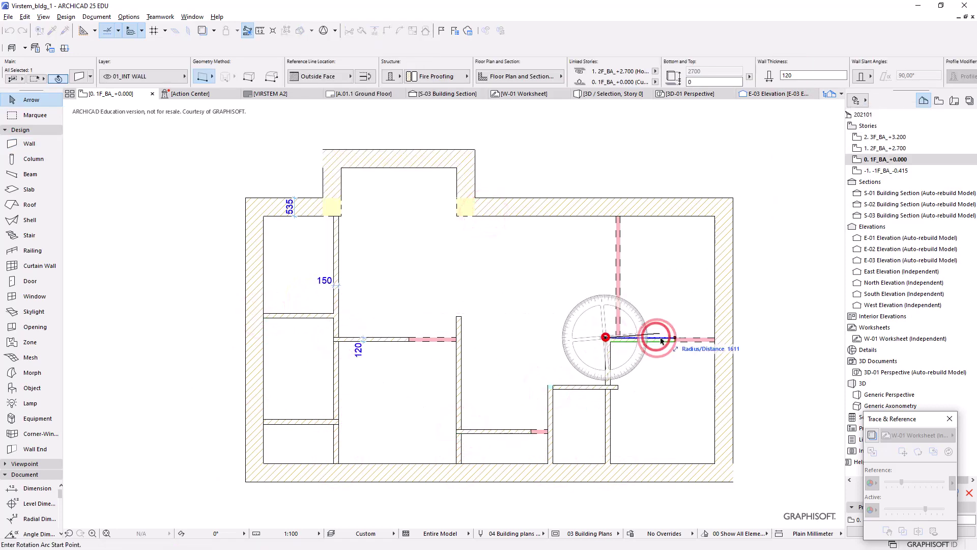
pyautogui.click(660, 338)
pyautogui.click(604, 277)
# Move the rotated wall sideways onto the vertical red guide in the upper right of the plan.
pyautogui.hotkey('ctrl', 'd')
pyautogui.click(605, 319)
pyautogui.click(617, 300)
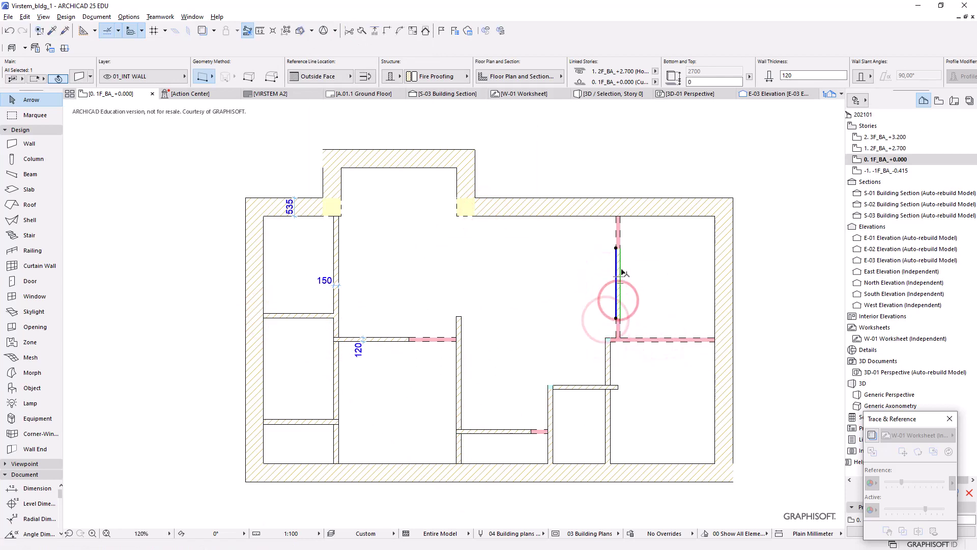
# Extend the vertical 120 mm wall in the upper right of the plan up to the external wall and down to the horizontal guide.
pyautogui.click(375, 30)
pyautogui.click(632, 217)
pyautogui.click(615, 313)
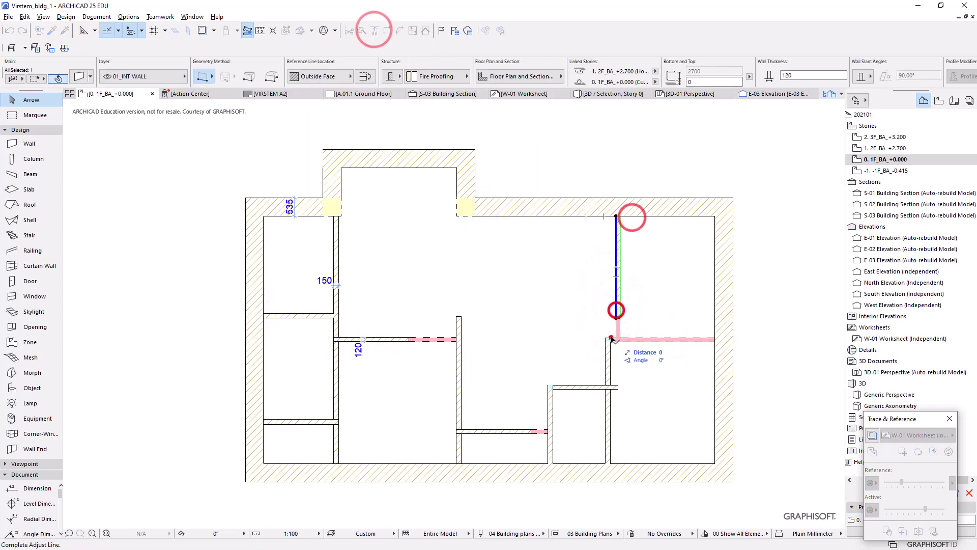
pyautogui.click(611, 337)
pyautogui.click(623, 336)
pyautogui.click(640, 337)
pyautogui.click(607, 347)
# Drag a copy of the 120 mm horizontal wall from the middle-left room onto the rightmost horizontal guide.
pyautogui.click(401, 339)
pyautogui.hotkey('ctrl', 'shift', 'd')
pyautogui.click(401, 338)
pyautogui.click(676, 338)
pyautogui.click(642, 338)
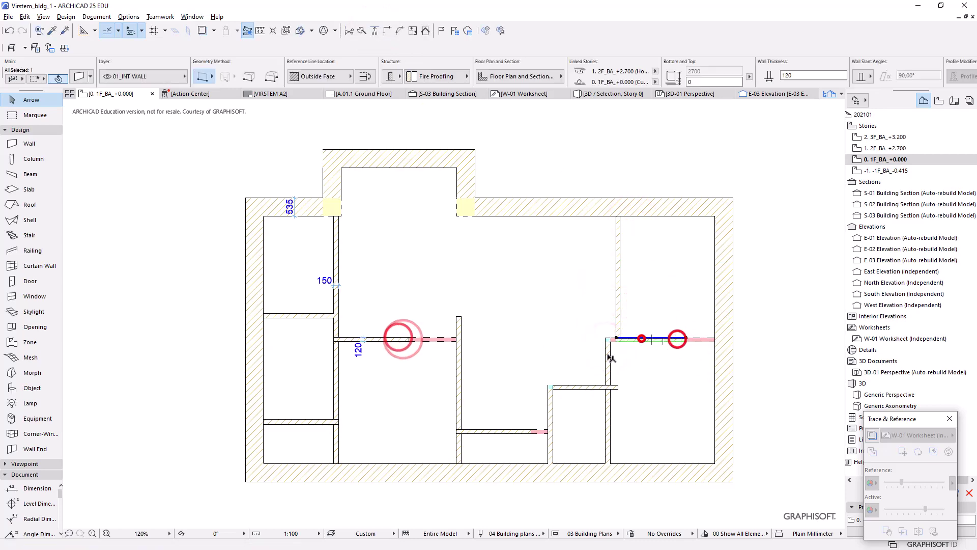
# Extend the copied wall to the 150 mm vertical wall at its left end and the external wall at its right end.
pyautogui.click(607, 354)
pyautogui.click(662, 335)
pyautogui.click(375, 32)
pyautogui.click(605, 351)
pyautogui.click(714, 249)
# Trim the overhanging right end of the short horizontal wall and intersect its left end with the adjoining 150 mm vertical wall.
pyautogui.keyDown('ctrl'); pyautogui.click(618, 387); pyautogui.keyUp('ctrl')
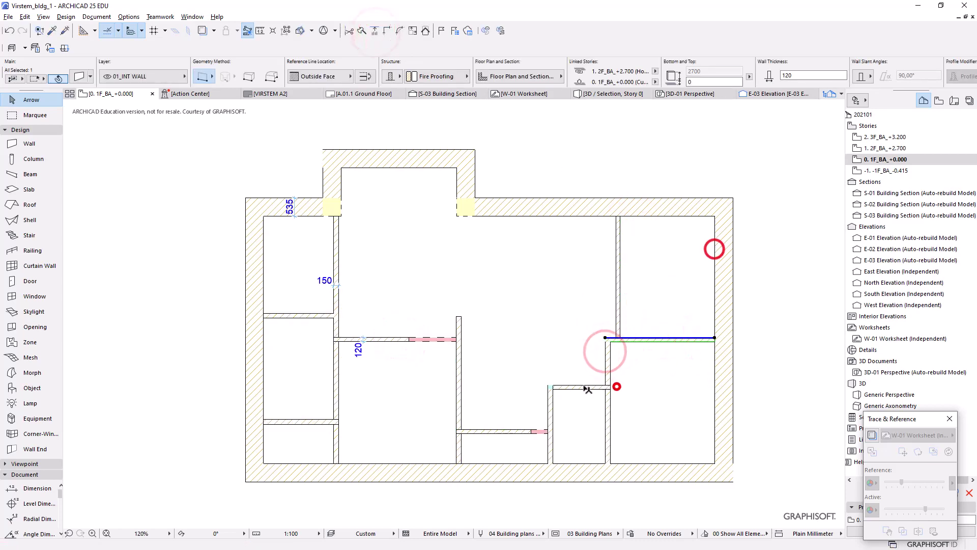
pyautogui.click(582, 385)
pyautogui.click(549, 397)
pyautogui.keyDown('shift'); pyautogui.click(568, 385); pyautogui.keyUp('shift')
pyautogui.click(374, 31)
pyautogui.click(386, 31)
pyautogui.click(645, 408)
pyautogui.click(565, 389)
pyautogui.click(552, 392)
# Flip the 150 mm vertical wall about its reference line, move it back into place and intersect it with the short horizontal wall.
pyautogui.scroll(4, 552, 392)
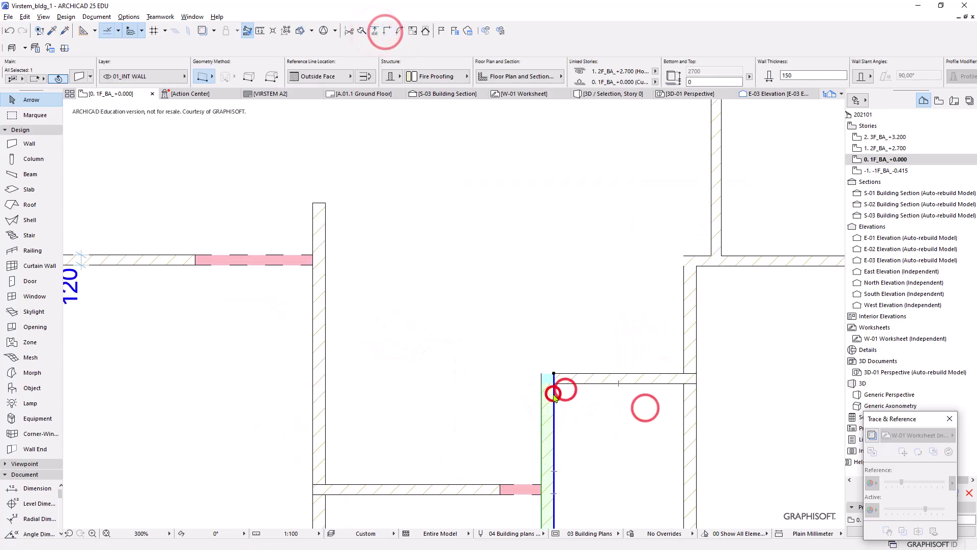
pyautogui.click(364, 76)
pyautogui.click(552, 383)
pyautogui.click(540, 382)
pyautogui.keyDown('shift'); pyautogui.click(589, 376); pyautogui.keyUp('shift')
pyautogui.click(387, 29)
# Shorten the short horizontal wall's right end to the near face of the vertical wall it meets.
pyautogui.click(670, 372)
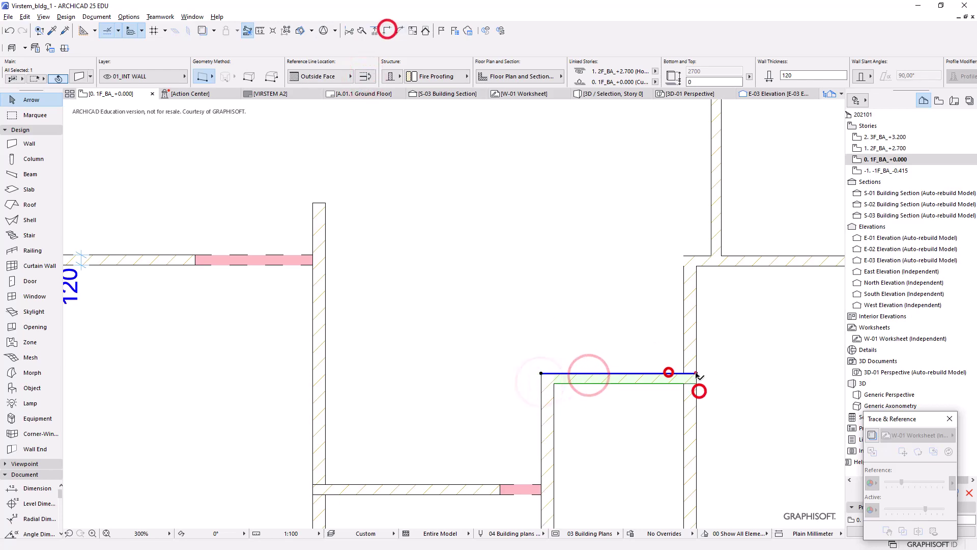
pyautogui.click(696, 372)
pyautogui.click(684, 373)
# Extend the 120 mm horizontal wall in the middle-left of the plan to the central vertical wall.
pyautogui.scroll(-4, 663, 270)
pyautogui.click(426, 264)
pyautogui.click(373, 28)
pyautogui.click(499, 249)
# Extend the lower-middle 120 mm horizontal wall to the vertical wall on its right.
pyautogui.click(543, 377)
pyautogui.click(528, 374)
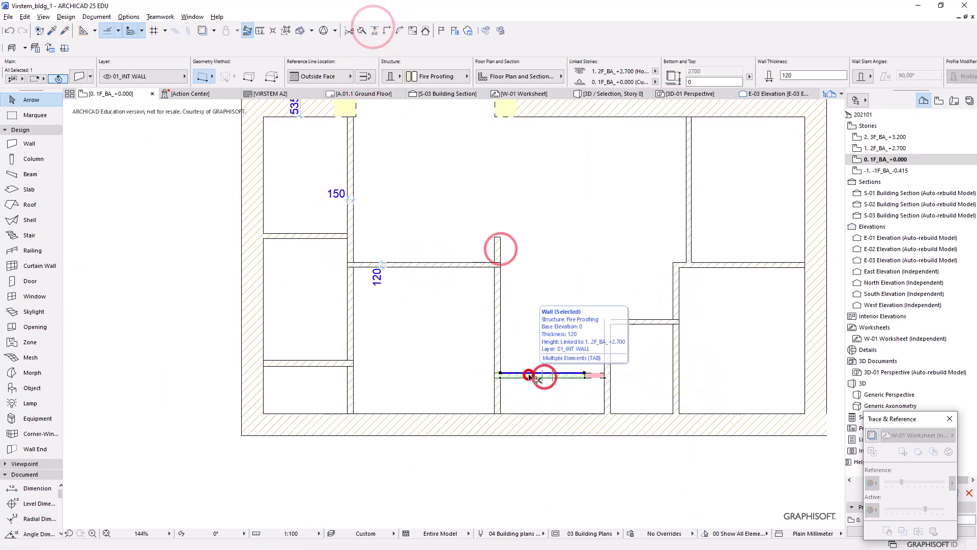
pyautogui.click(605, 365)
pyautogui.click(374, 30)
pyautogui.click(604, 348)
pyautogui.scroll(-2, 504, 386)
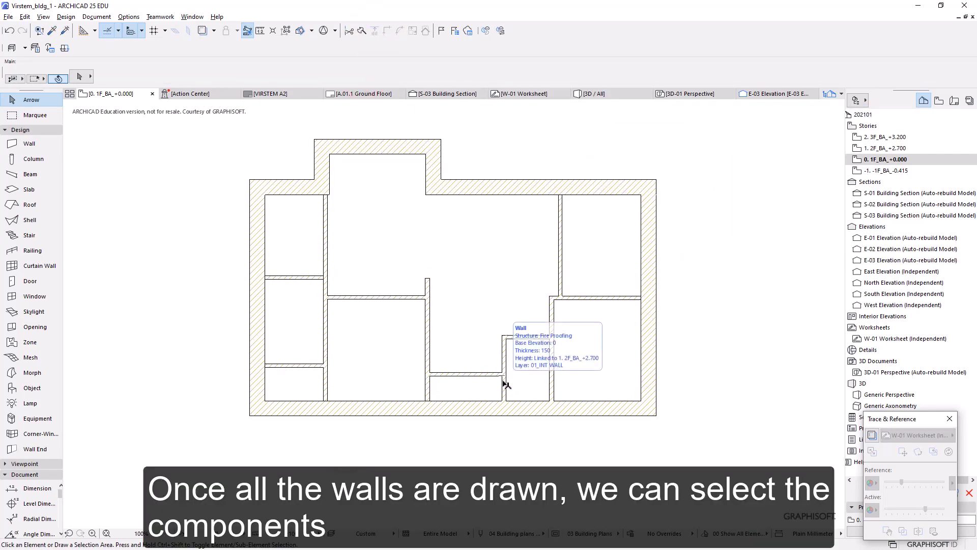
# Select the external walls and try Brick - Finish and Plaster - Lime Sand as their building material.
pyautogui.click(390, 142)
pyautogui.click(458, 75)
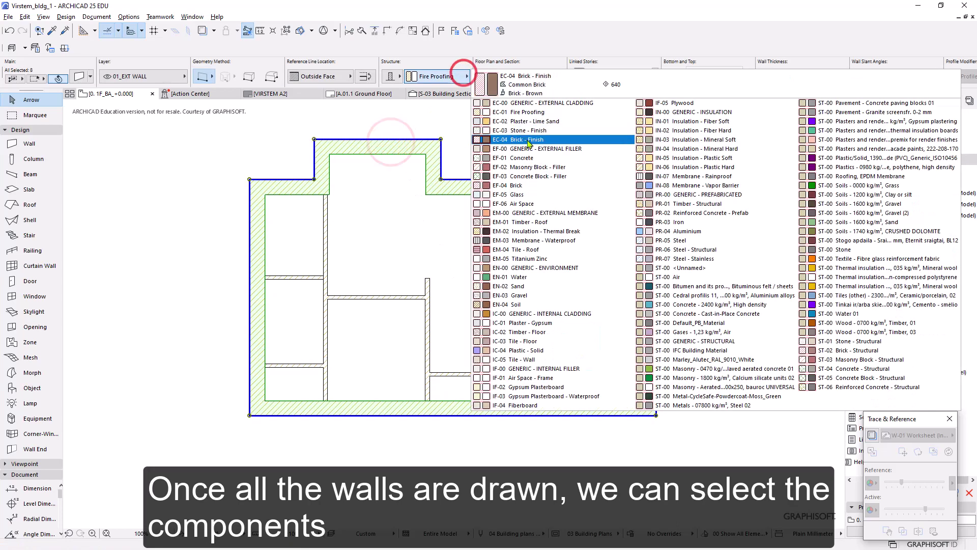
pyautogui.click(527, 140)
pyautogui.click(457, 75)
pyautogui.click(539, 122)
pyautogui.scroll(2, 322, 159)
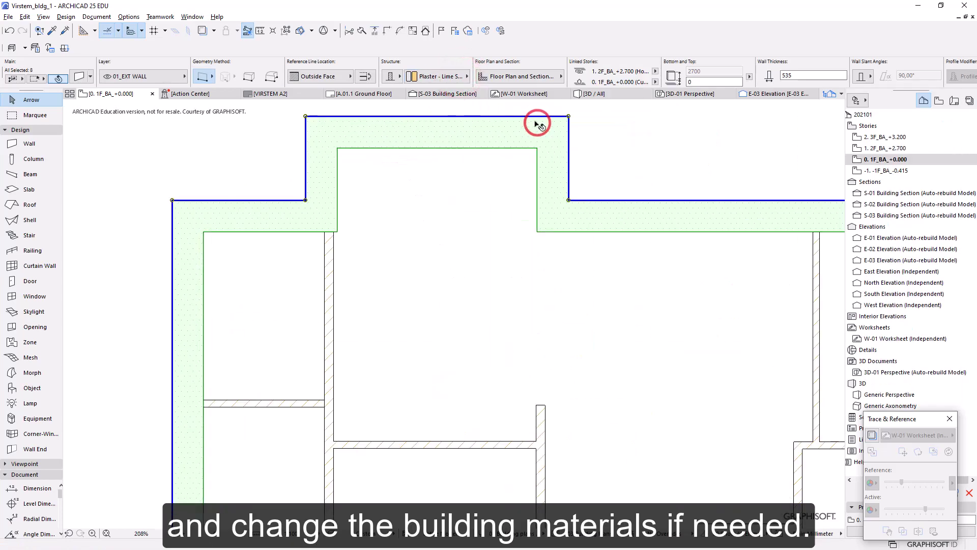
# Set the external walls' building material back to Fire Proofing and deselect them.
pyautogui.click(458, 75)
pyautogui.click(516, 111)
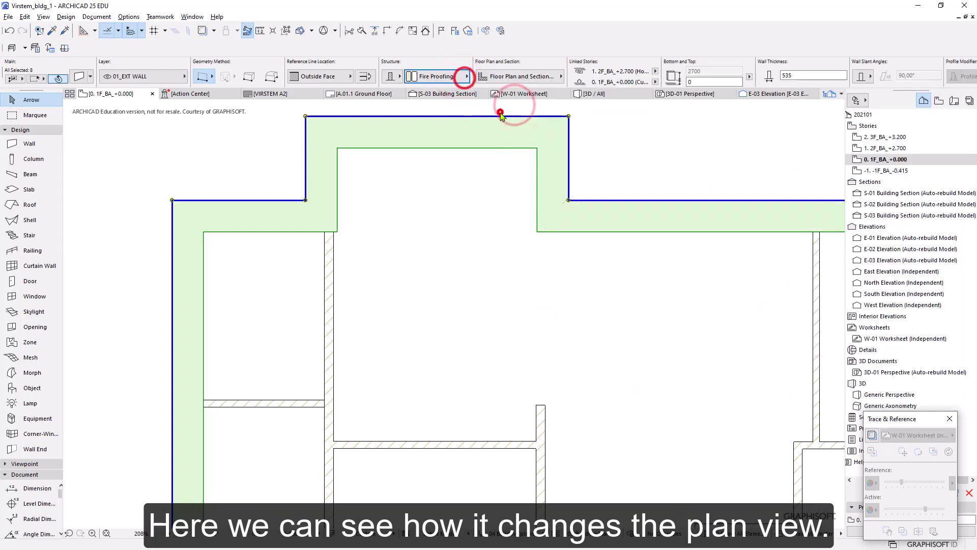
pyautogui.scroll(-6, 331, 200)
pyautogui.click(242, 154)
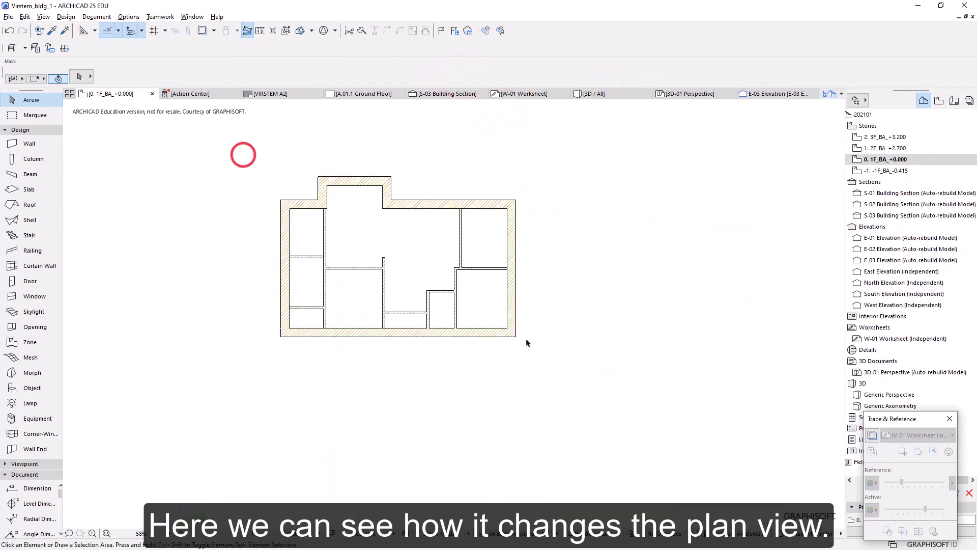
# Select all the ground floor walls and show only the selection in 3D.
pyautogui.click(249, 153)
pyautogui.click(556, 356)
pyautogui.rightClick(558, 243)
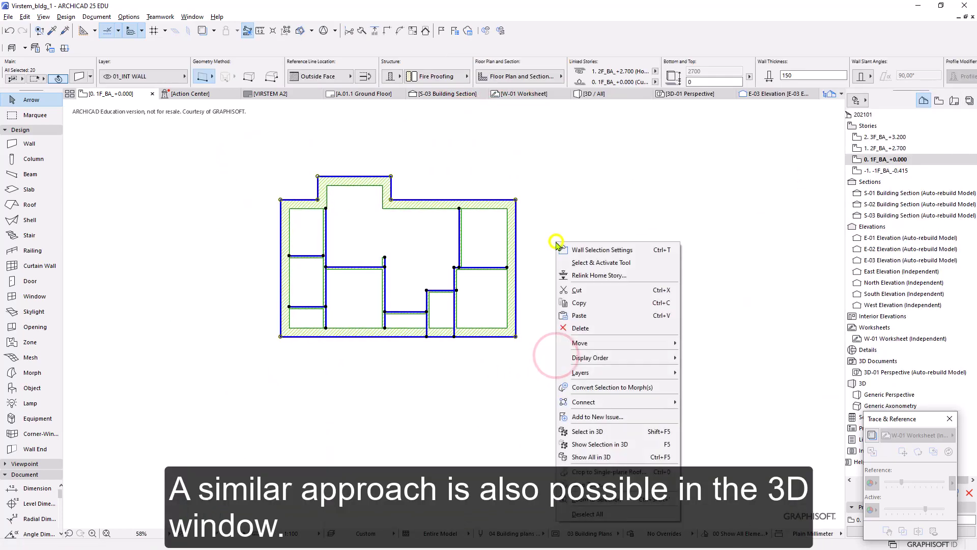
pyautogui.click(646, 444)
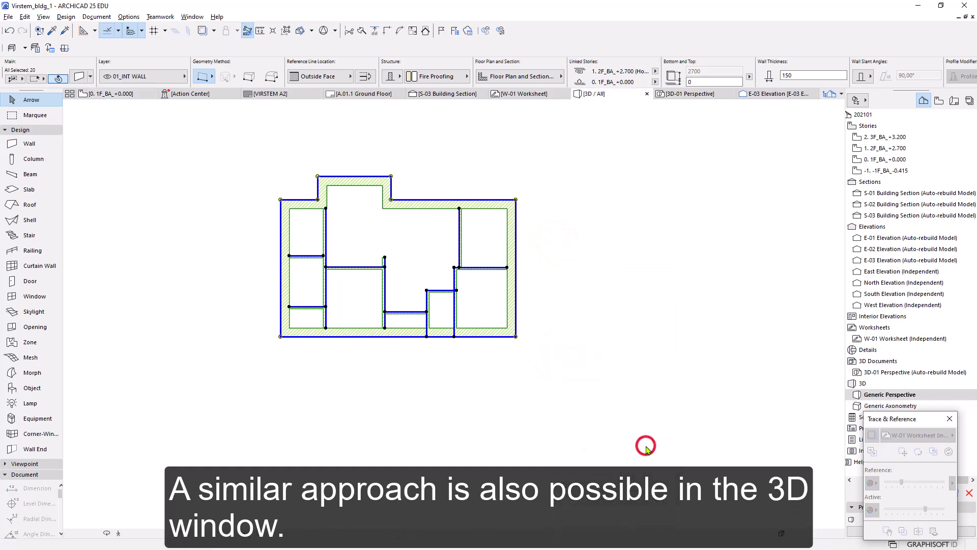
pyautogui.scroll(4, 649, 442)
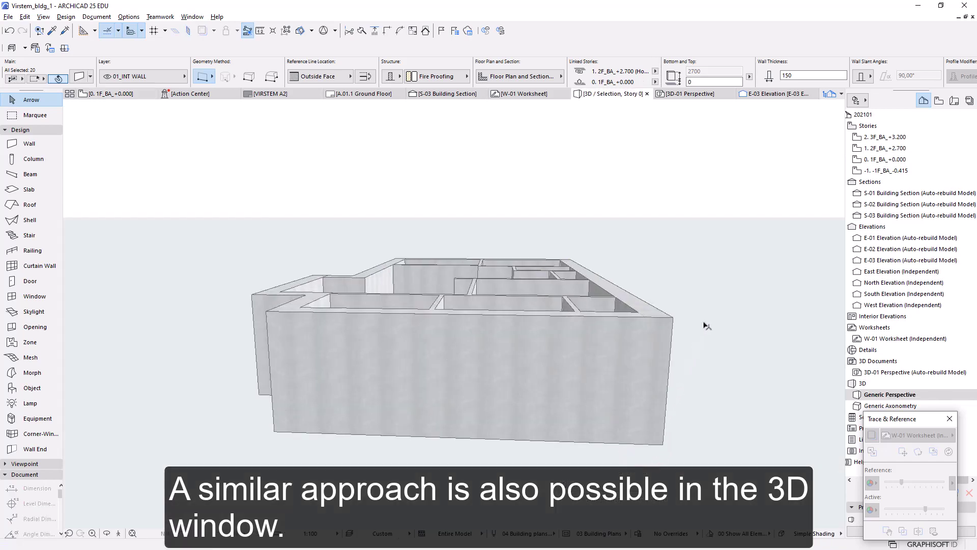
# Select the external walls in 3D and try Stone - Finish and Concrete as their building material.
pyautogui.click(714, 297)
pyautogui.click(650, 345)
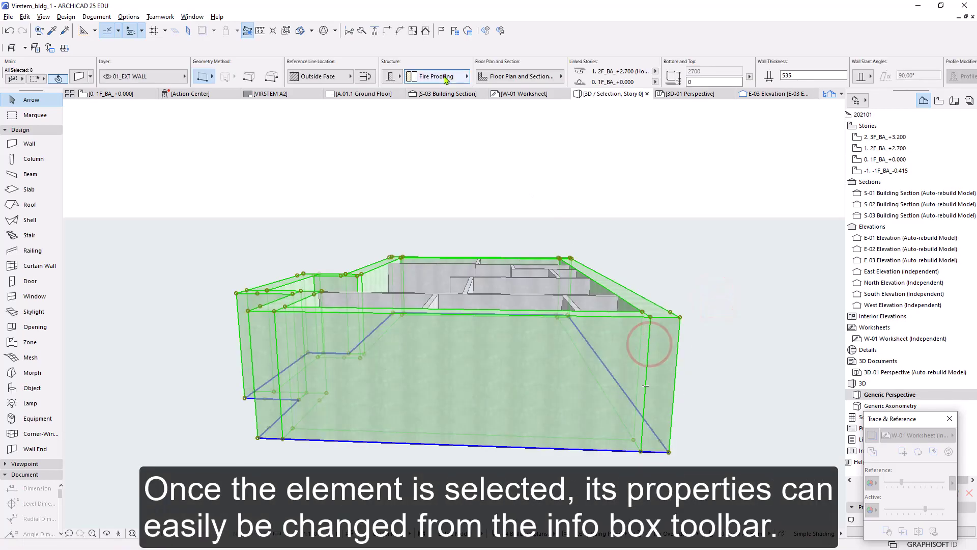
pyautogui.click(444, 75)
pyautogui.click(535, 131)
pyautogui.scroll(2, 534, 125)
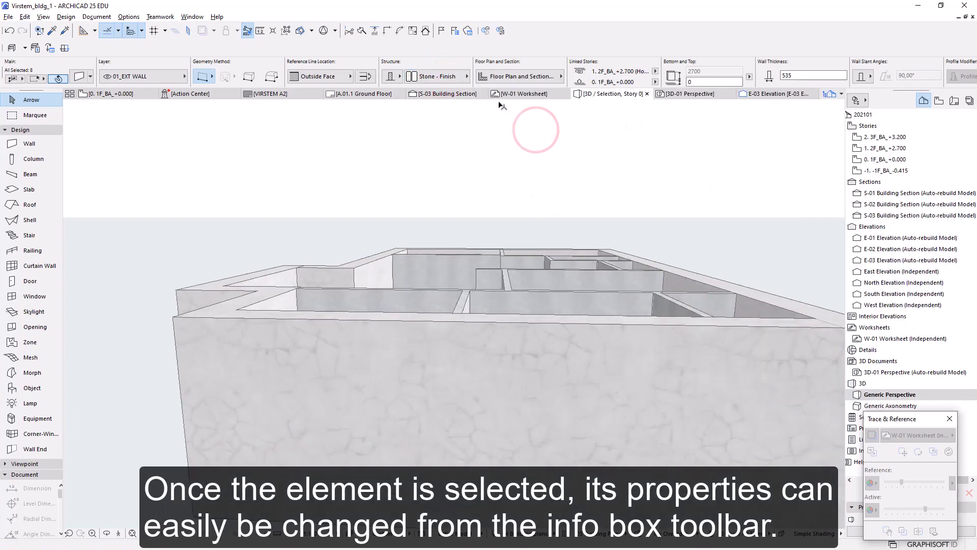
pyautogui.click(461, 76)
pyautogui.click(548, 156)
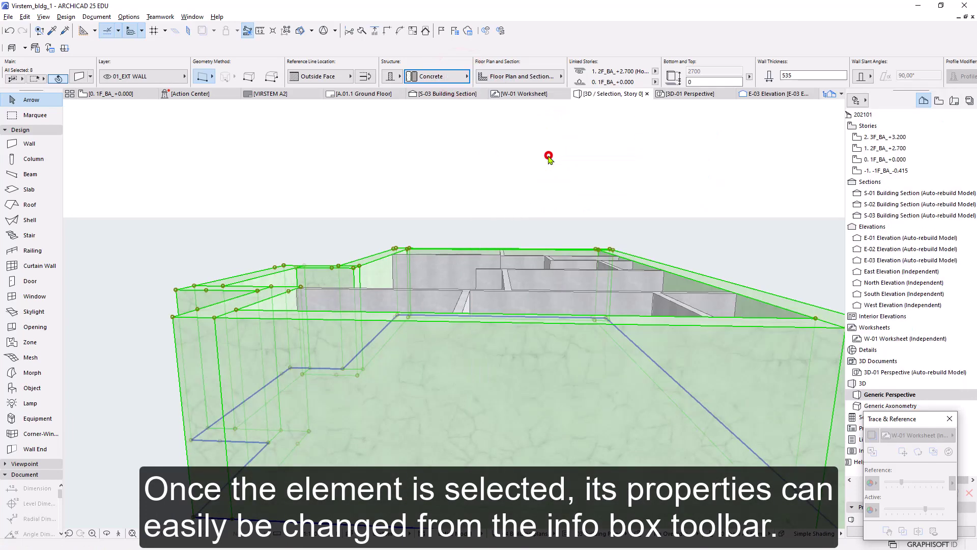
# Set the external walls' building material to EF-04 Brick and deselect them.
pyautogui.click(466, 79)
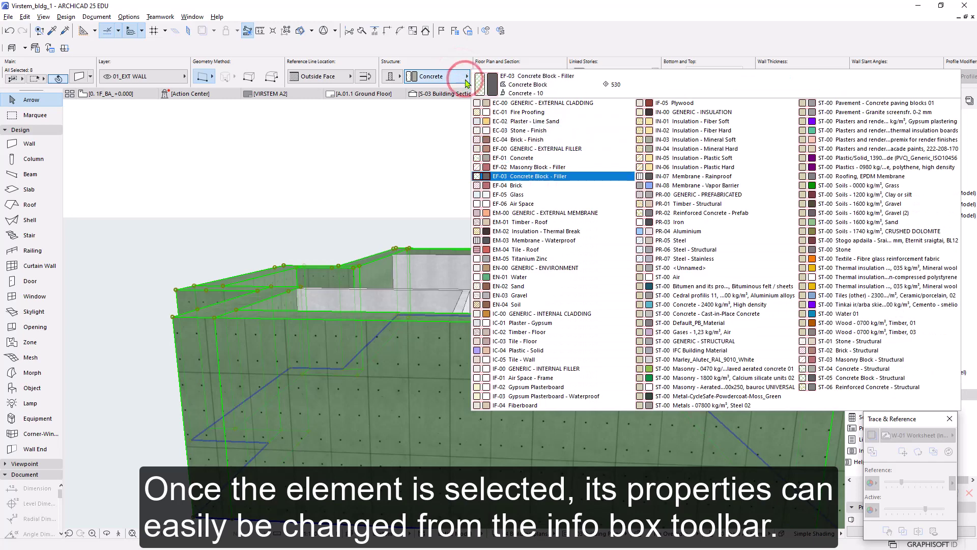
pyautogui.click(527, 187)
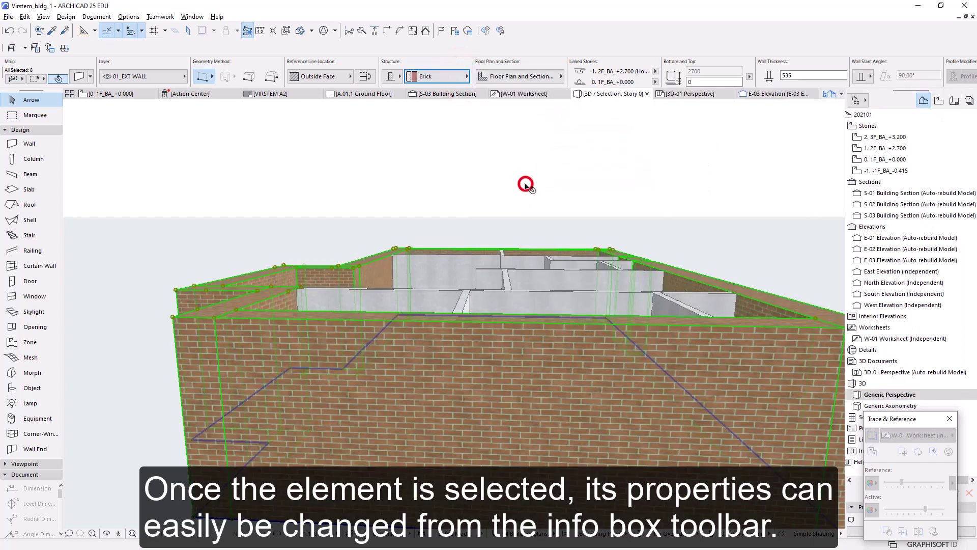
pyautogui.click(366, 201)
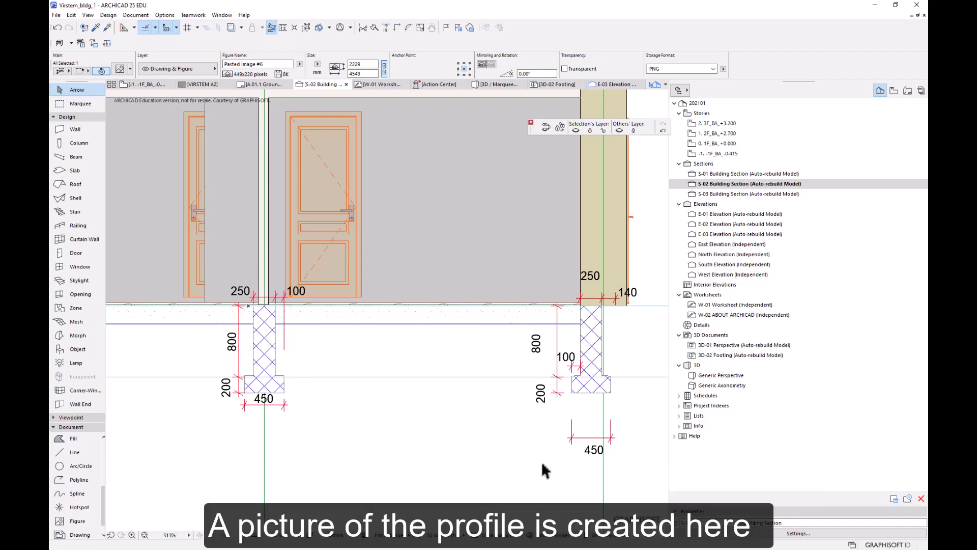
# Open the Profile Manager and create a new profile named F01_External.
pyautogui.moveTo(544, 470); pyautogui.dragTo(218, 290, button='middle')
pyautogui.moveTo(517, 408); pyautogui.dragTo(465, 252, button='middle')
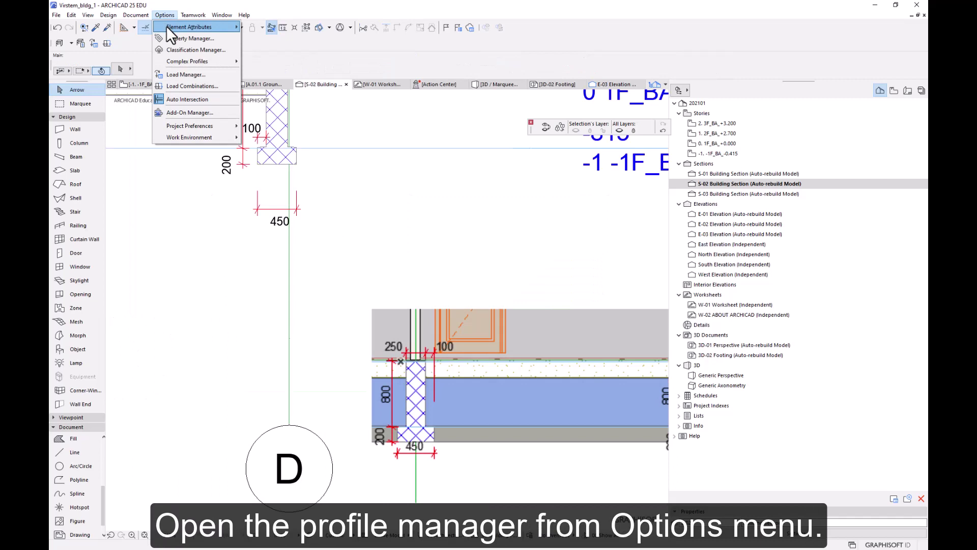
pyautogui.moveTo(166, 26)
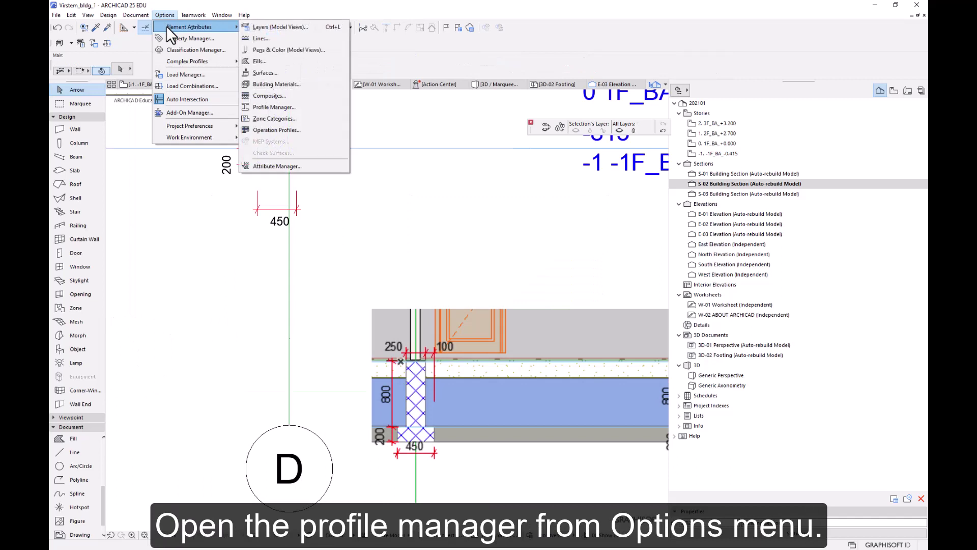
pyautogui.click(262, 106)
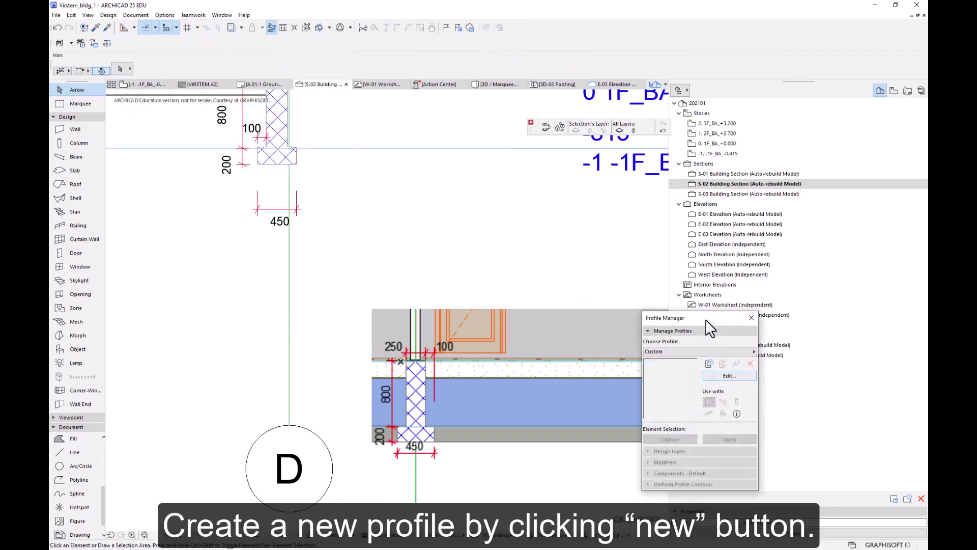
pyautogui.moveTo(706, 319); pyautogui.dragTo(521, 197)
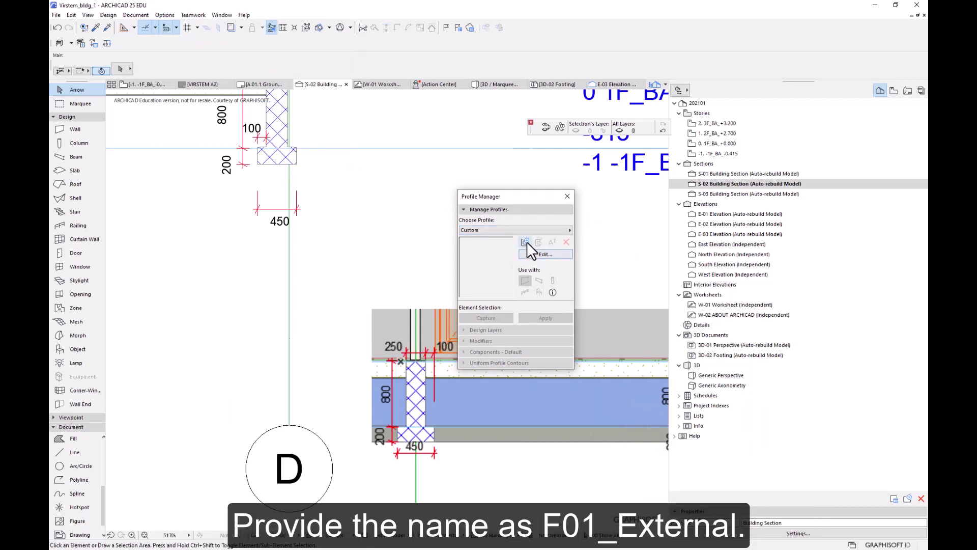
pyautogui.click(525, 242)
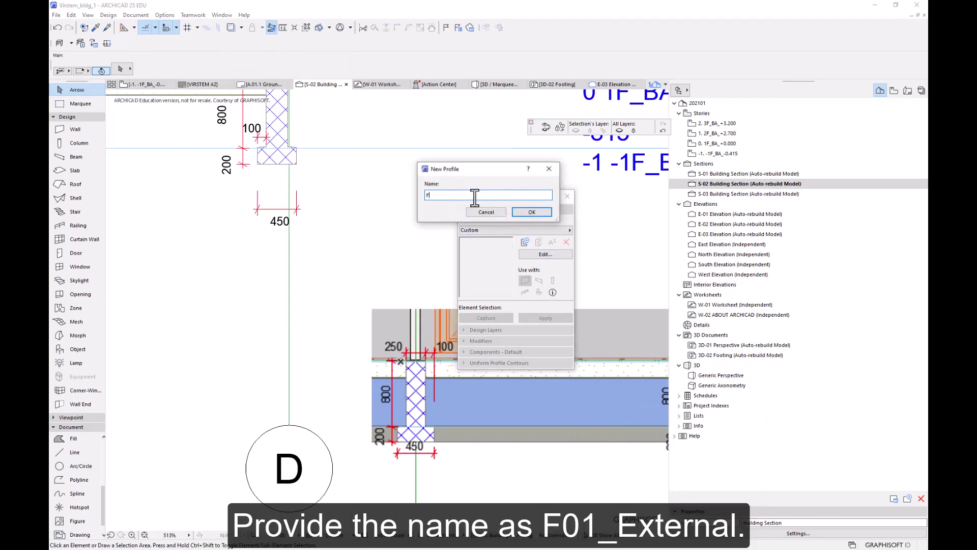
pyautogui.write('F01_External')
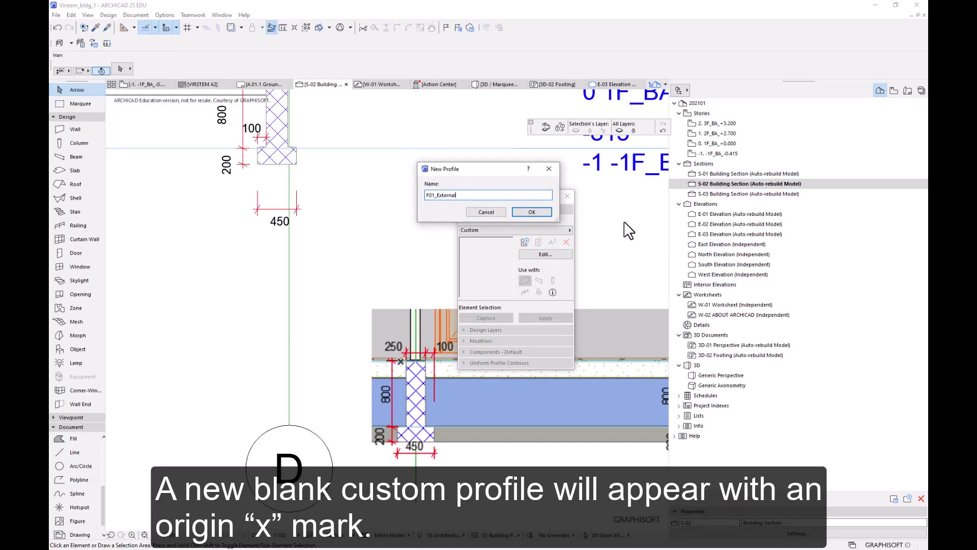
pyautogui.click(543, 211)
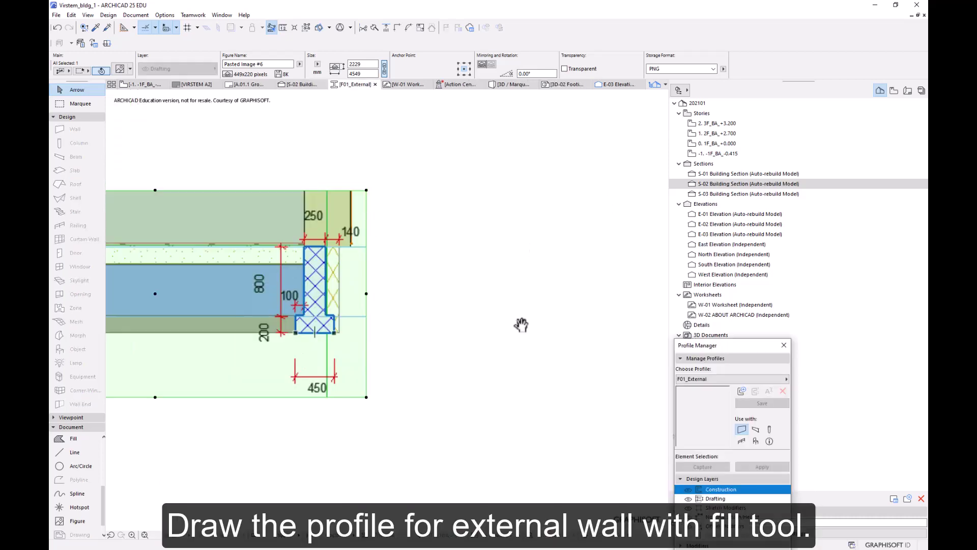
# Start a polygonal Concrete Block - Filler fill at the profile origin with edges 250 mm right, 800 mm down and 100 mm right.
pyautogui.click(73, 438)
pyautogui.click(608, 266)
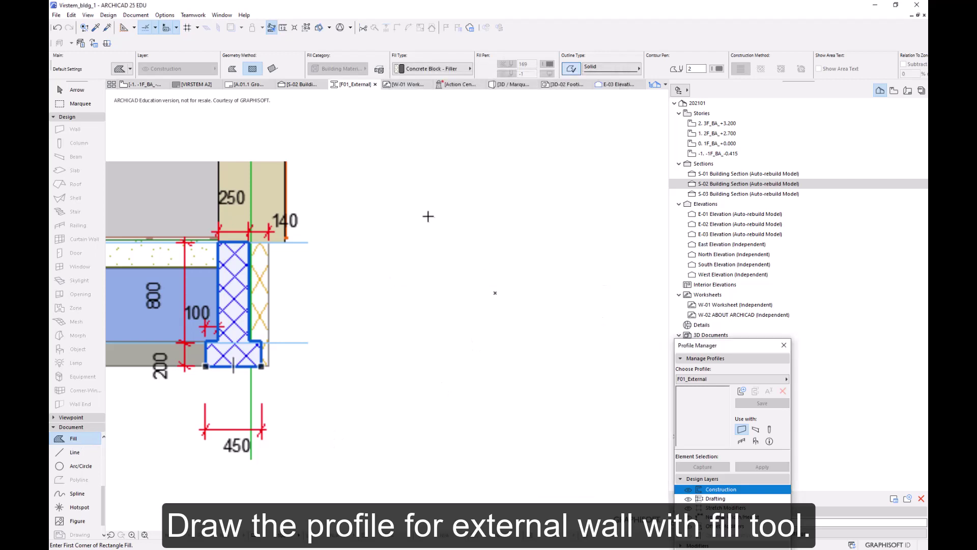
pyautogui.click(233, 69)
pyautogui.click(495, 293)
pyautogui.press('Return')
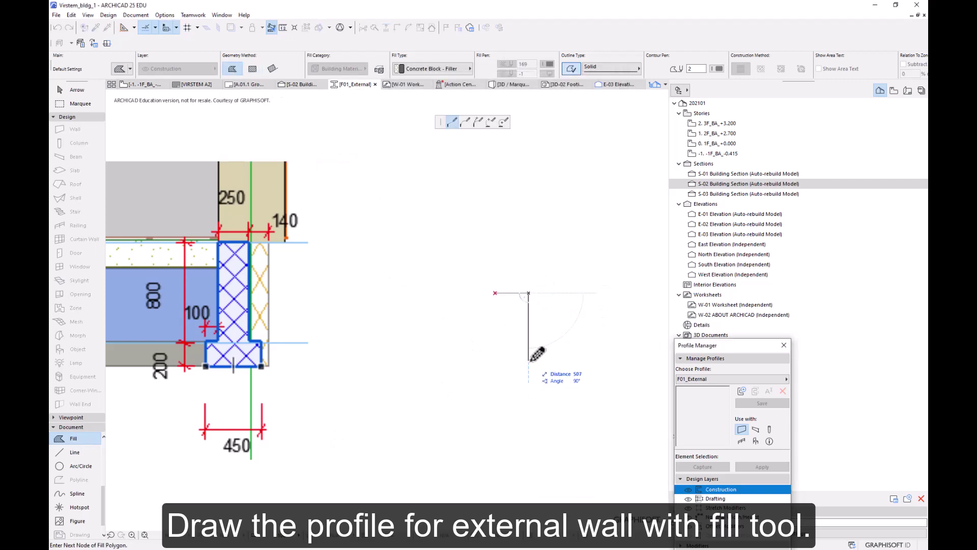
pyautogui.write('800')
pyautogui.press('Return')
pyautogui.write('100')
pyautogui.press('Return')
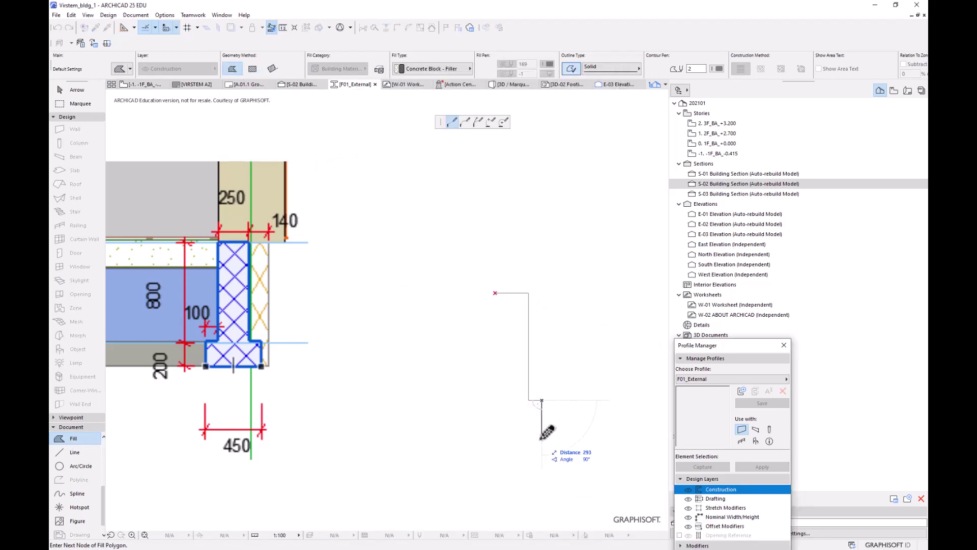
# Continue the footing outline 200 mm down, 450 mm left, 200 mm up and 100 mm right, and close it at the origin.
pyautogui.write('200')
pyautogui.press('Return')
pyautogui.write('450')
pyautogui.press('Return')
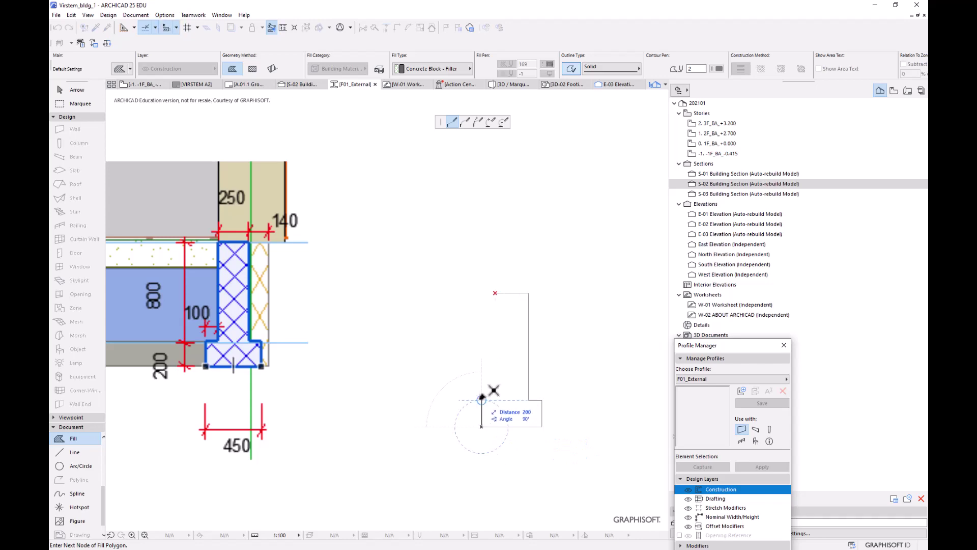
pyautogui.write('200')
pyautogui.press('Return')
pyautogui.write('100')
pyautogui.press('Return')
pyautogui.click(495, 293)
pyautogui.press('Escape')
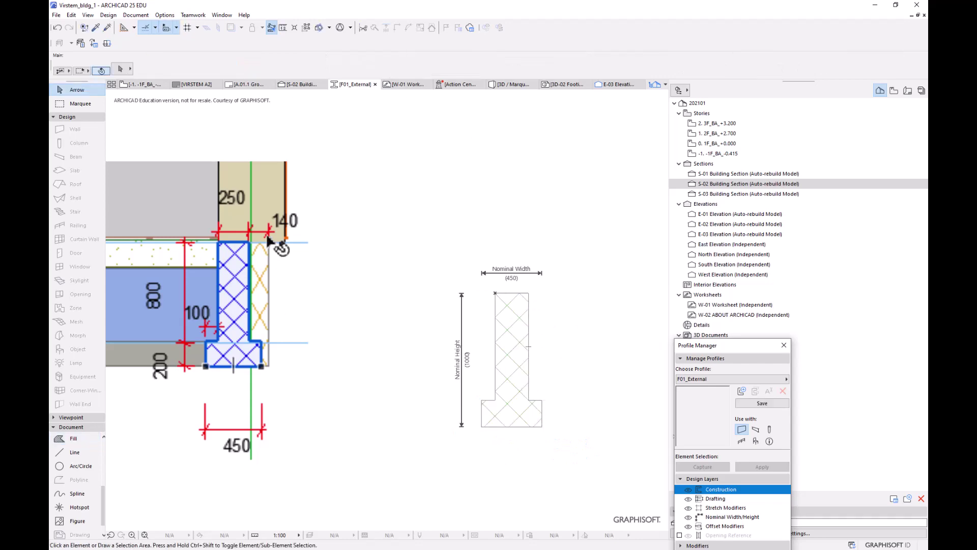
# Start a polygonal EM-02 Insulation - Thermal Break fill at the footing stem's upper right corner with a 140 mm top edge.
pyautogui.click(81, 439)
pyautogui.click(529, 294)
pyautogui.click(432, 68)
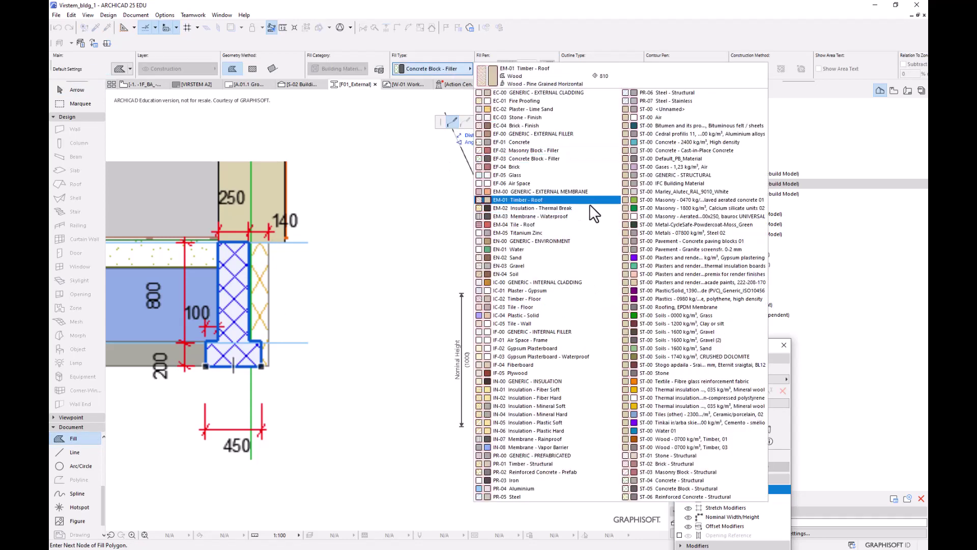
pyautogui.click(585, 209)
pyautogui.scroll(2, 547, 428)
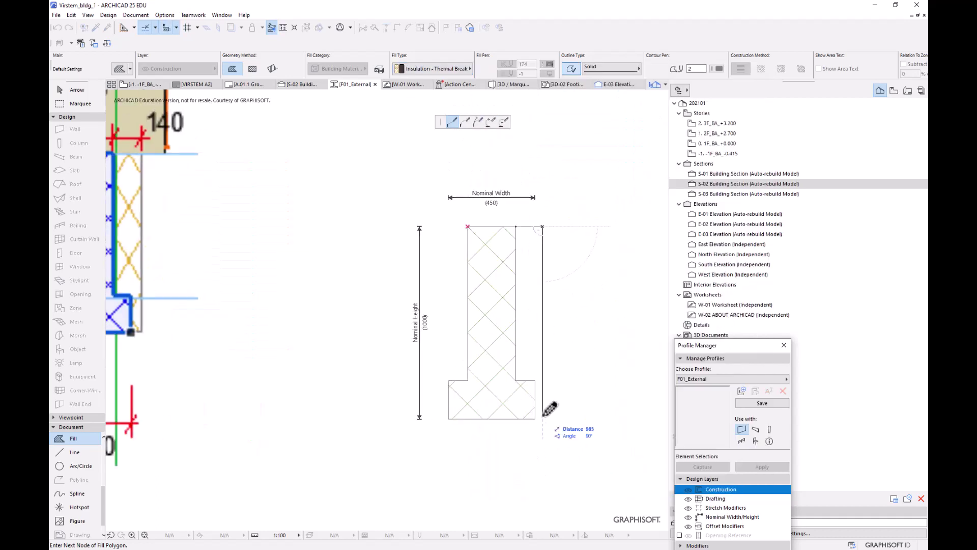
# Continue the insulation outline down to the footing's base level, around the footing's stepped edge, up along the stem, and close it.
pyautogui.click(543, 419)
pyautogui.scroll(4, 534, 427)
pyautogui.click(538, 407)
pyautogui.click(538, 329)
pyautogui.click(499, 328)
pyautogui.scroll(-2, 499, 328)
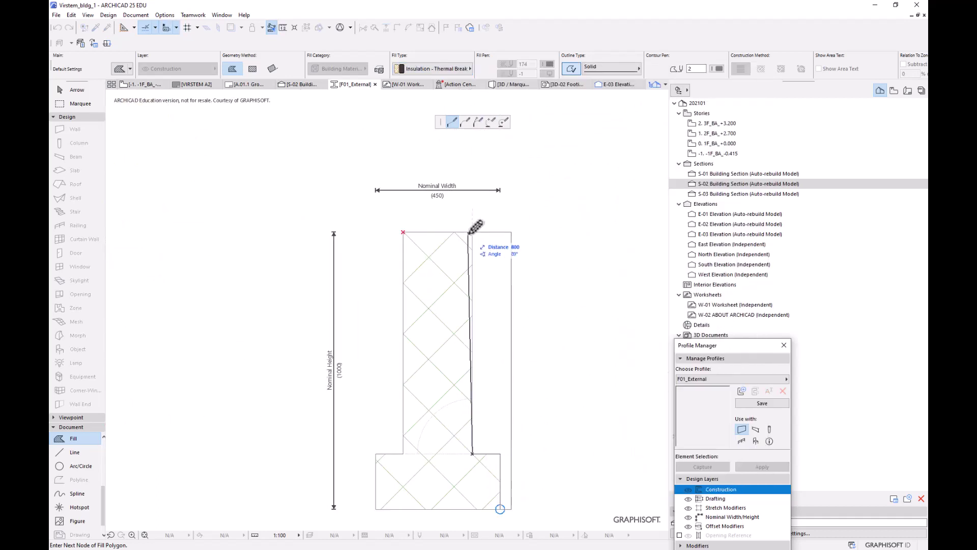
pyautogui.click(471, 232)
pyautogui.scroll(-3, 539, 291)
# Change the insulation fill's building material to a mineral insulation and save the F01_External profile.
pyautogui.keyDown('shift'); pyautogui.click(519, 317); pyautogui.keyUp('shift')
pyautogui.click(433, 68)
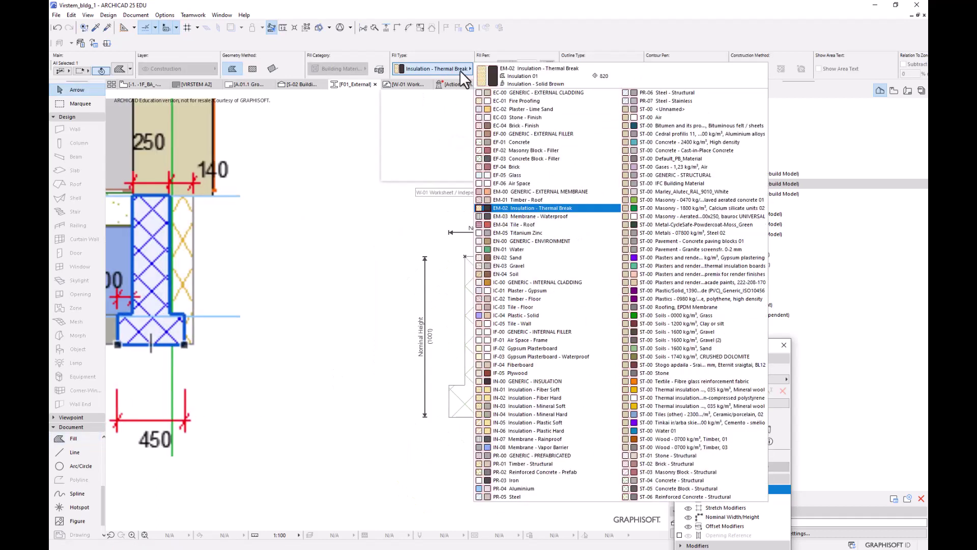
pyautogui.click(569, 410)
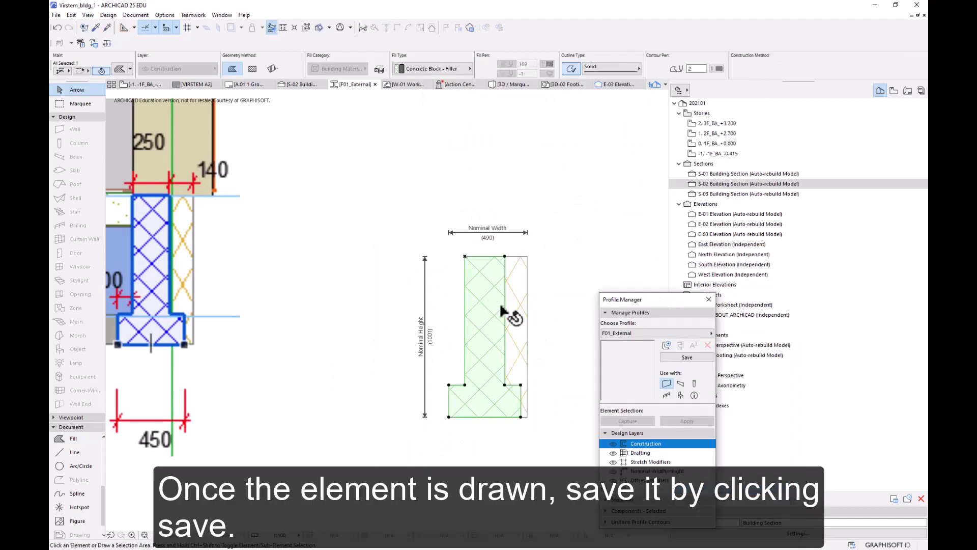
pyautogui.click(685, 358)
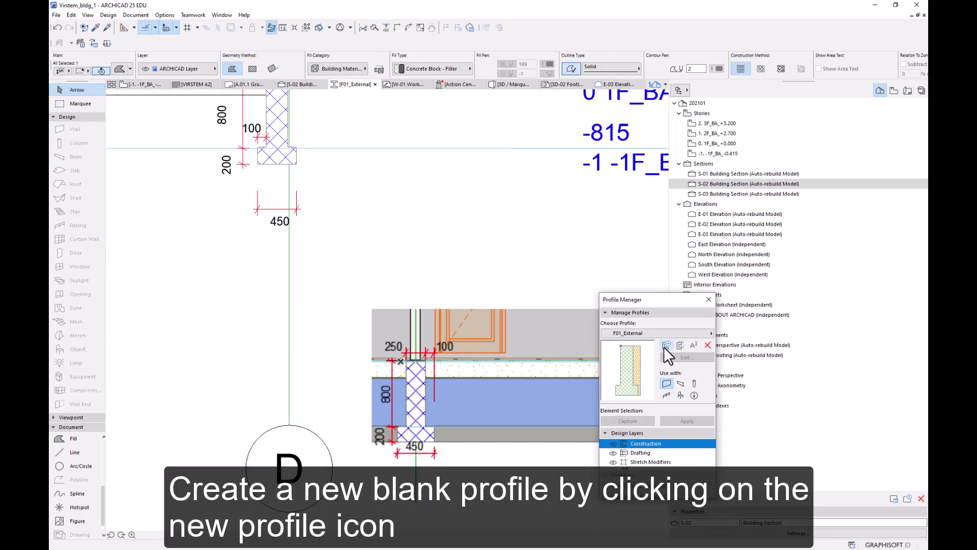
# Create a new profile named F02_Internal and paste the copied concrete block footing fill into it.
pyautogui.click(665, 345)
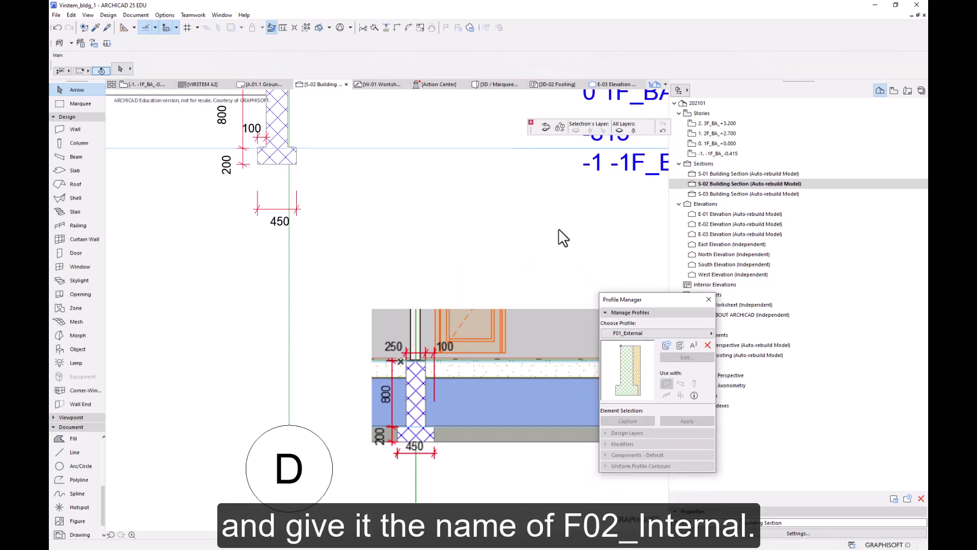
pyautogui.write('F02_')
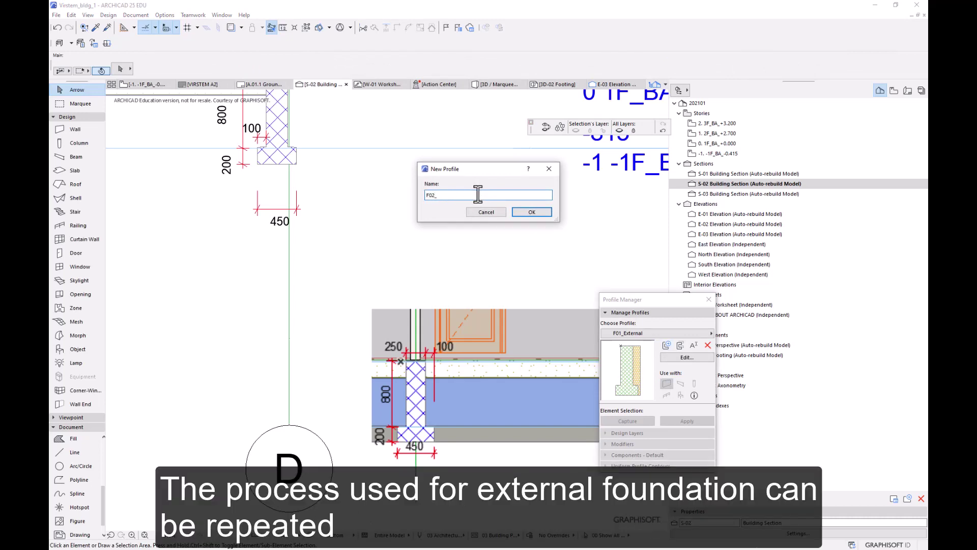
pyautogui.write('Internal')
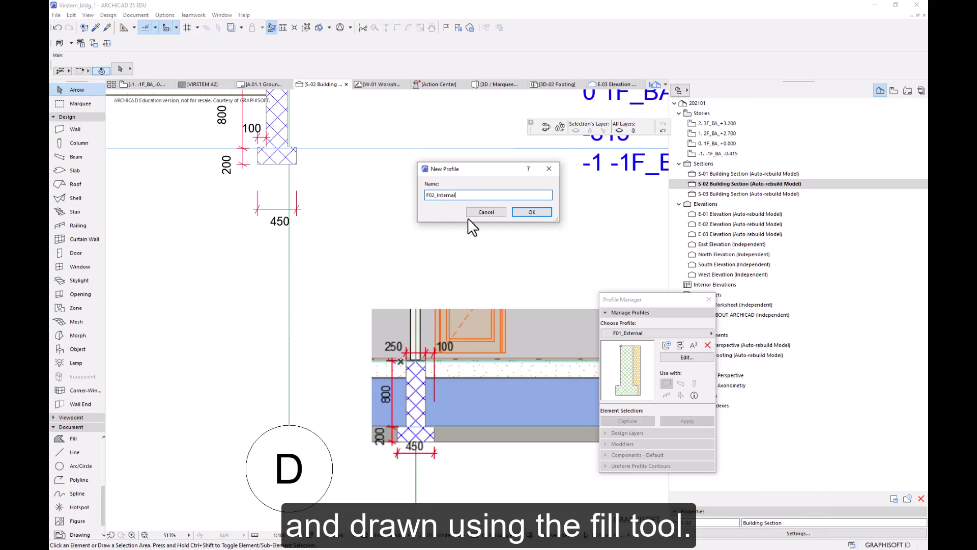
pyautogui.click(532, 213)
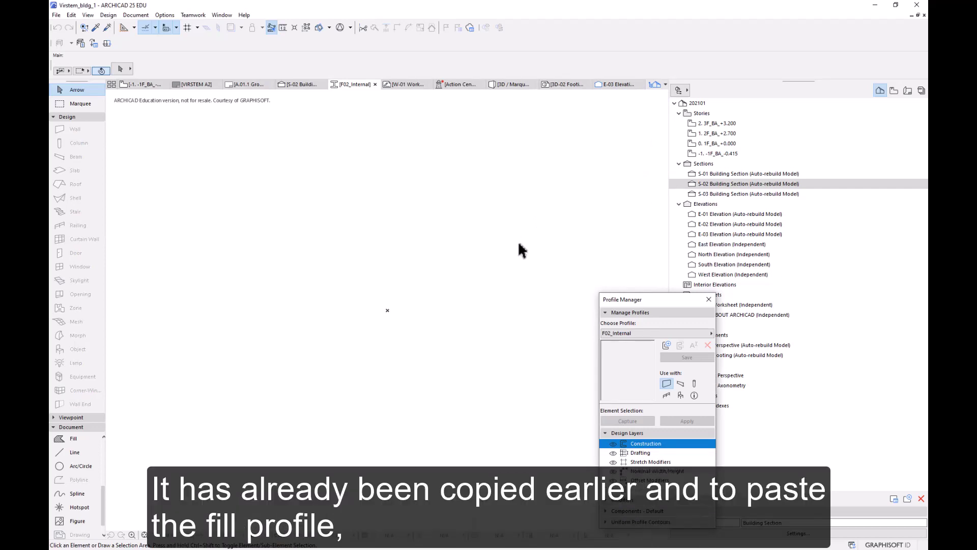
pyautogui.hotkey('ctrl', 'v')
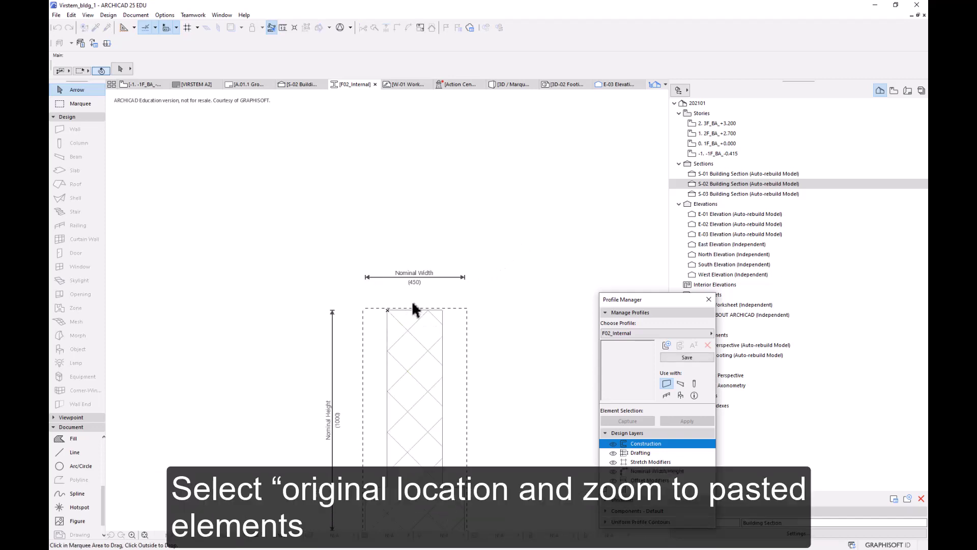
pyautogui.click(539, 291)
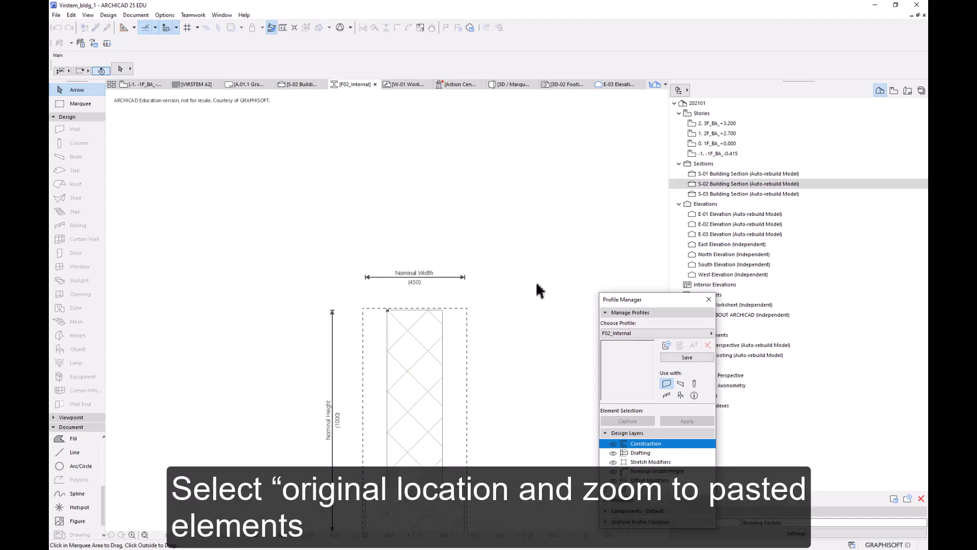
# Move the footing fill so the midpoint of its top edge lies on the profile origin, and save the F02_Internal profile.
pyautogui.click(407, 331)
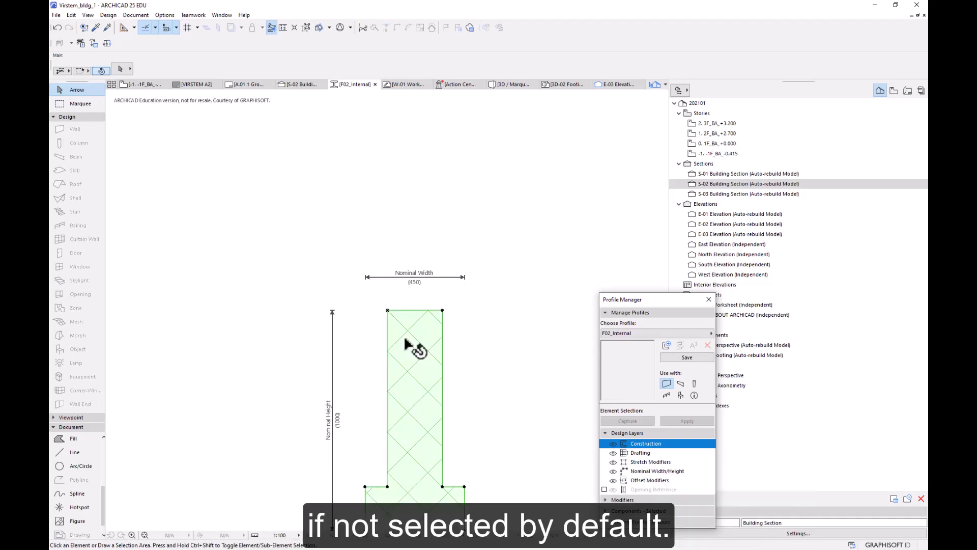
pyautogui.scroll(2, 409, 316)
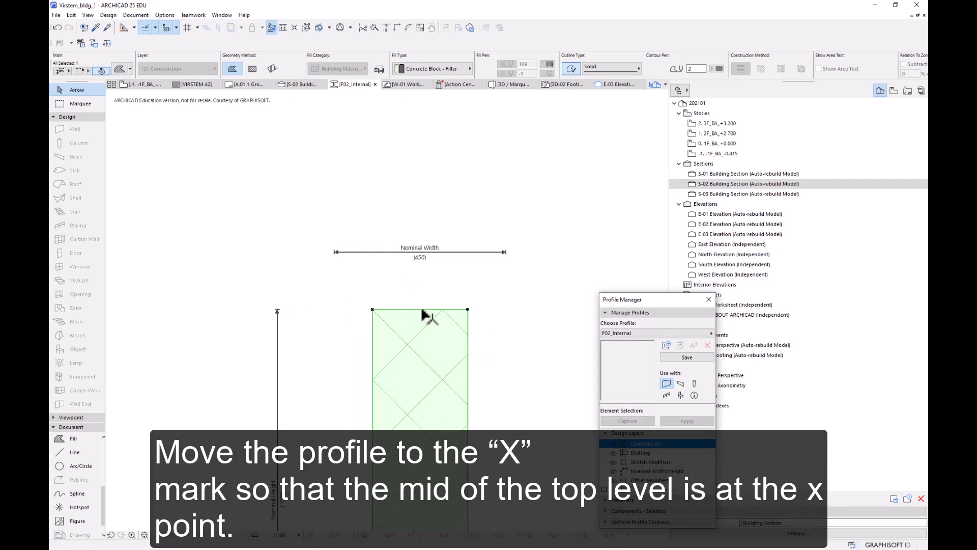
pyautogui.click(428, 310)
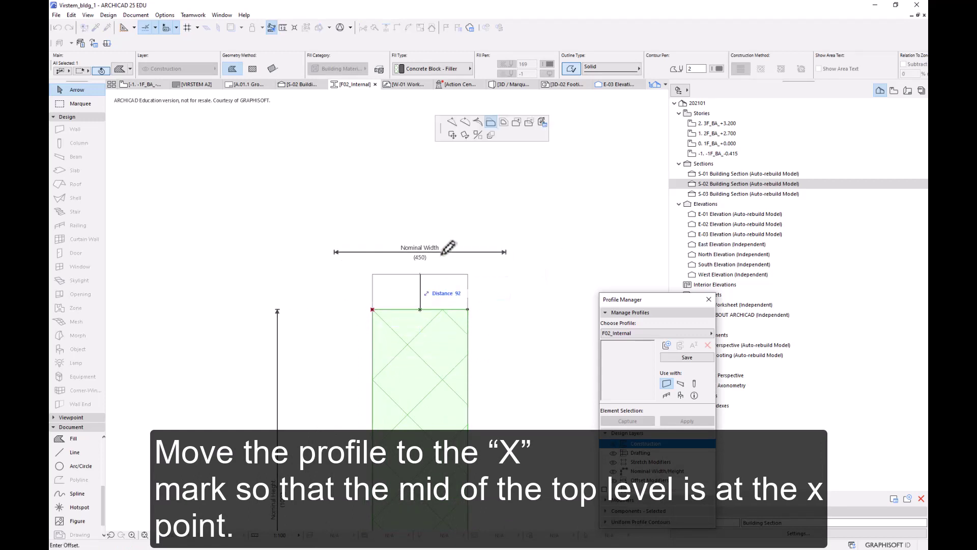
pyautogui.click(451, 134)
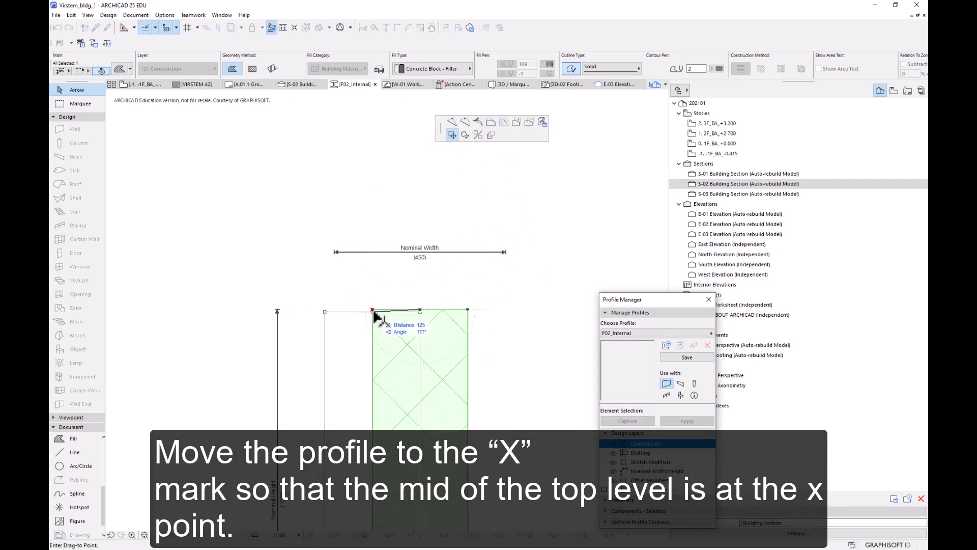
pyautogui.click(372, 309)
pyautogui.scroll(-3, 396, 113)
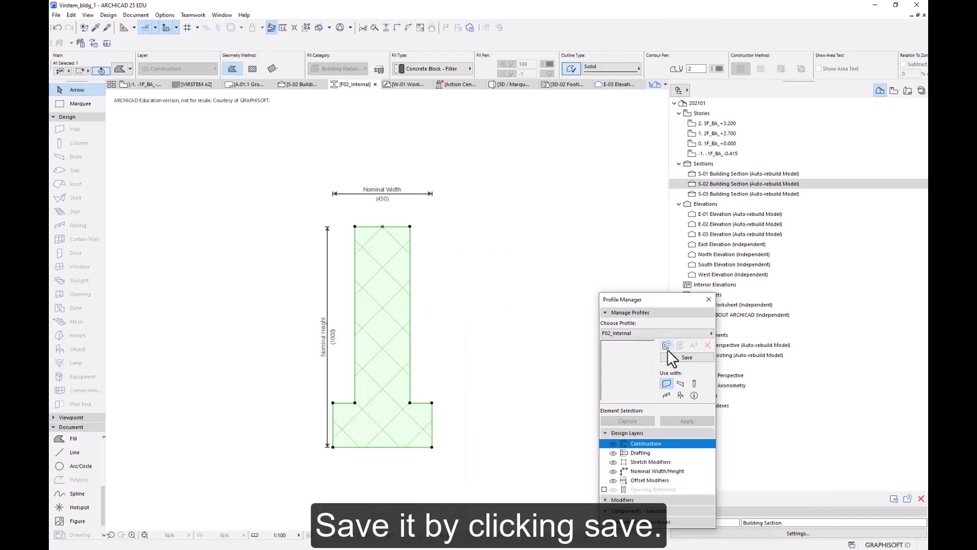
pyautogui.click(673, 355)
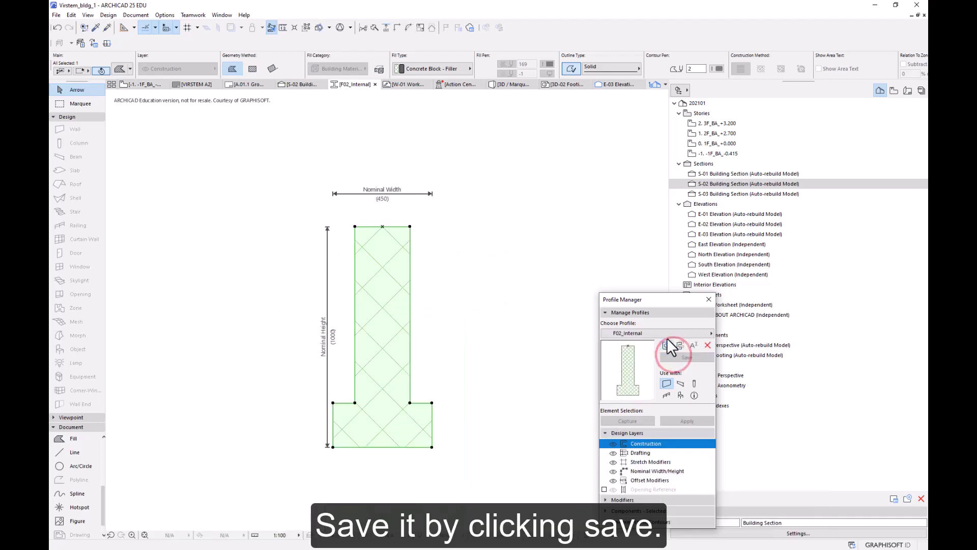
# Open the -1F_BA_-0.415 story and show the 1F_BA_+0.000 story as its trace reference.
pyautogui.doubleClick(715, 152)
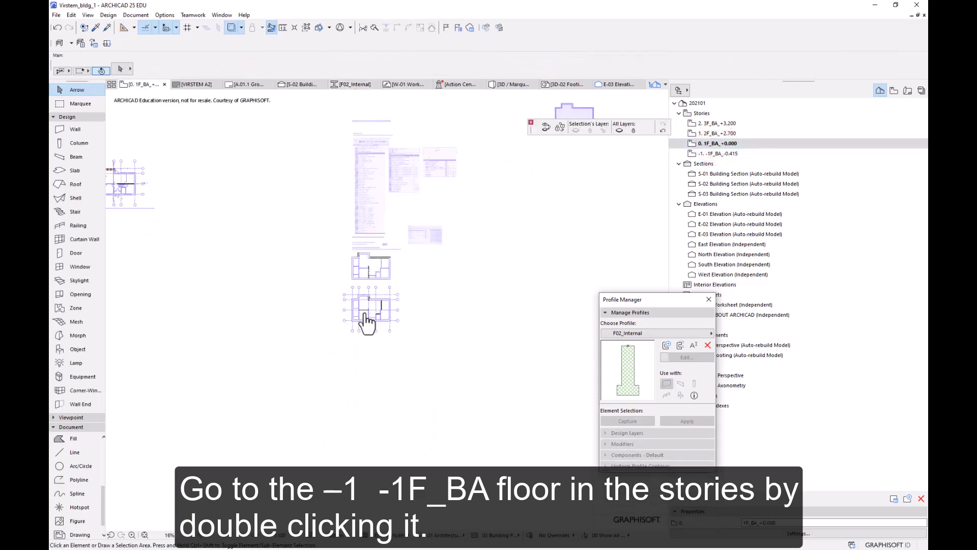
pyautogui.scroll(5, 361, 294)
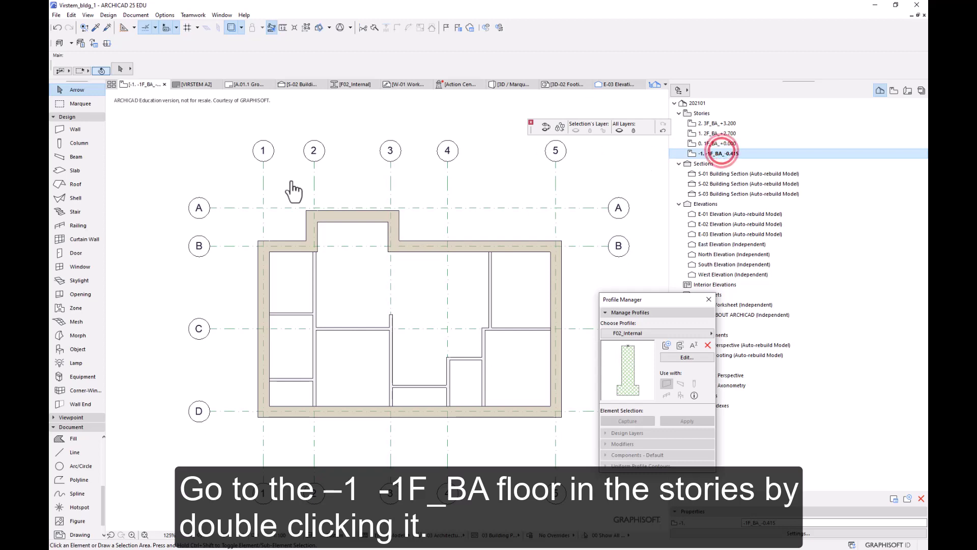
pyautogui.rightClick(709, 143)
pyautogui.click(741, 204)
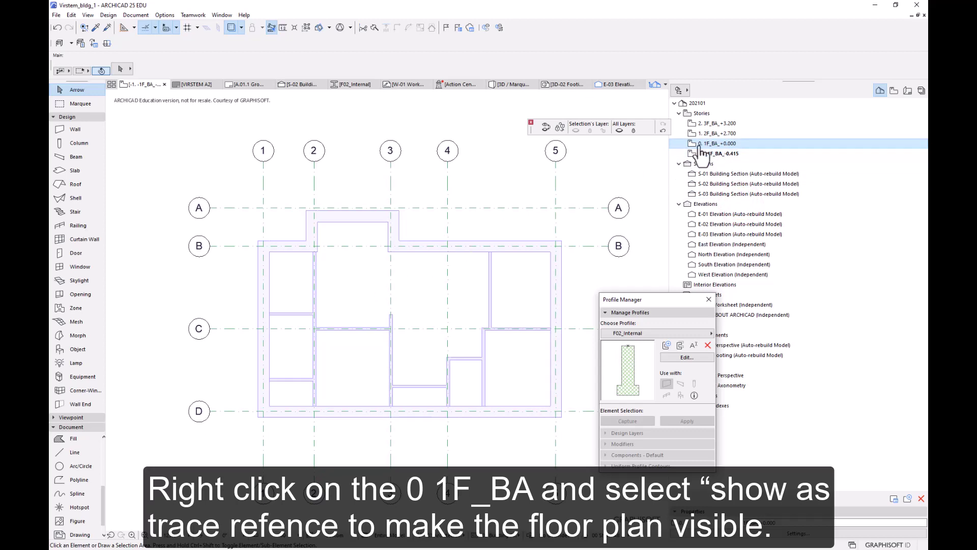
pyautogui.rightClick(702, 144)
pyautogui.click(749, 201)
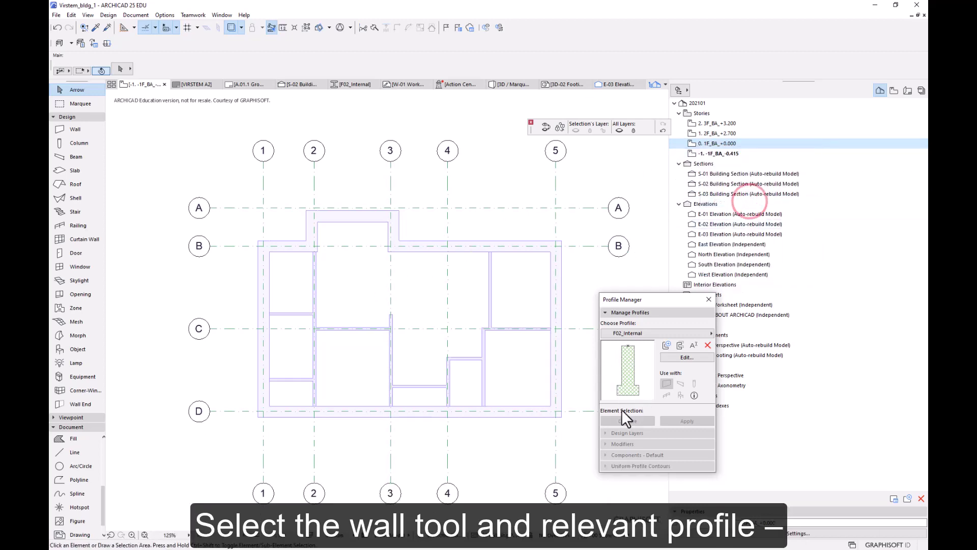
# Draw the external foundation as a chained complex-profile wall using F01_External, following the inner edge of the traced external walls around the whole building.
pyautogui.click(76, 129)
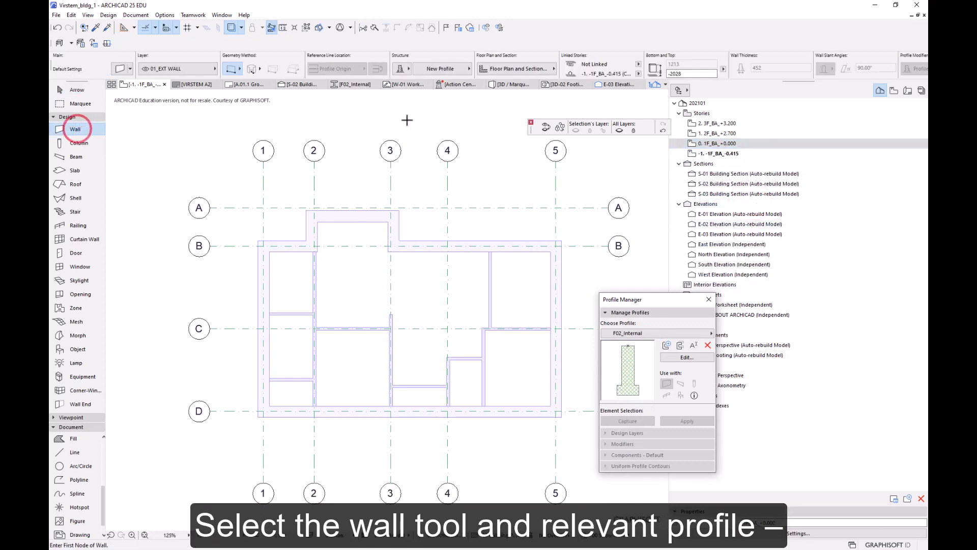
pyautogui.click(398, 69)
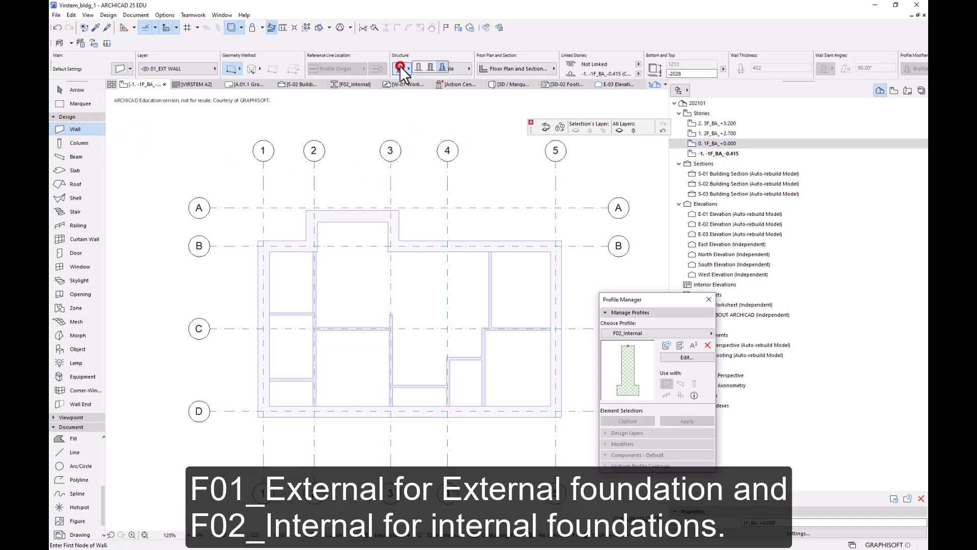
pyautogui.click(443, 67)
pyautogui.click(462, 71)
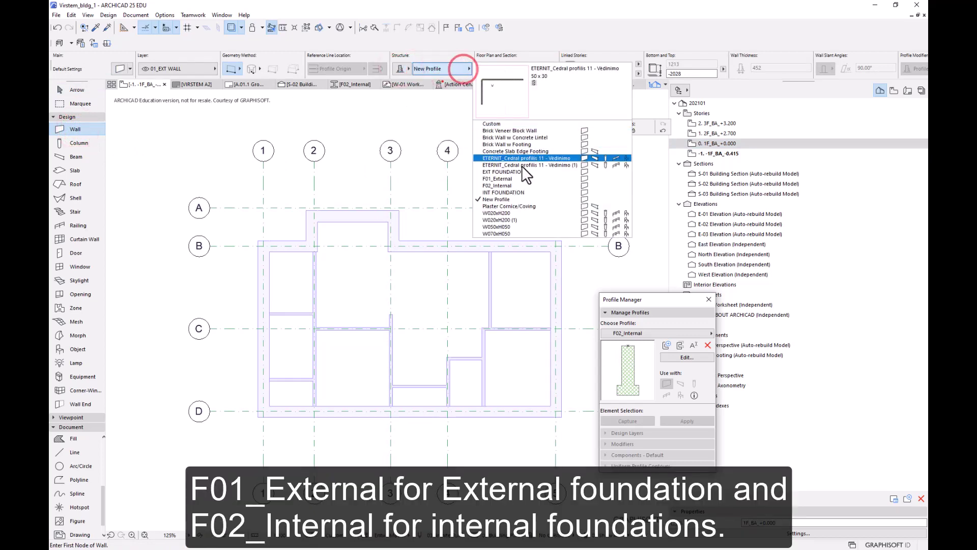
pyautogui.click(517, 179)
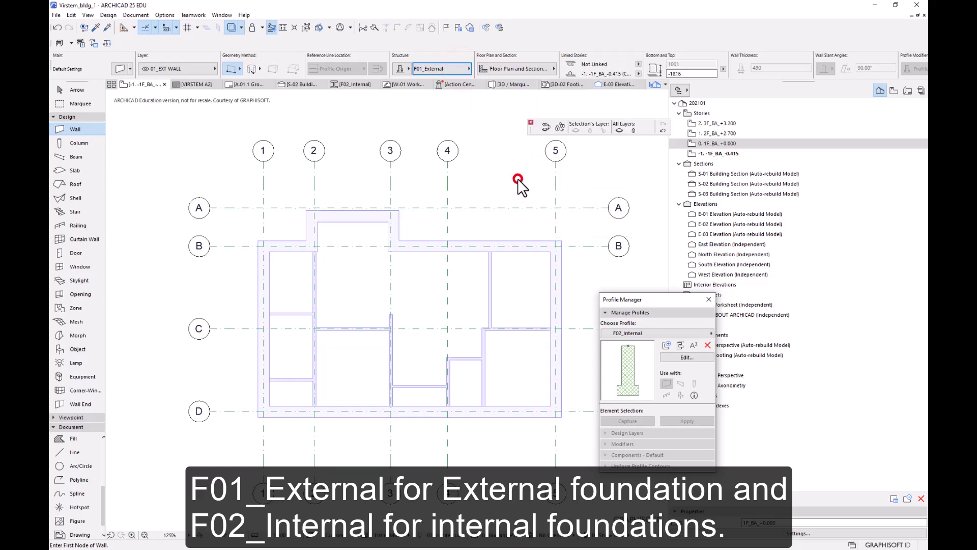
pyautogui.click(443, 72)
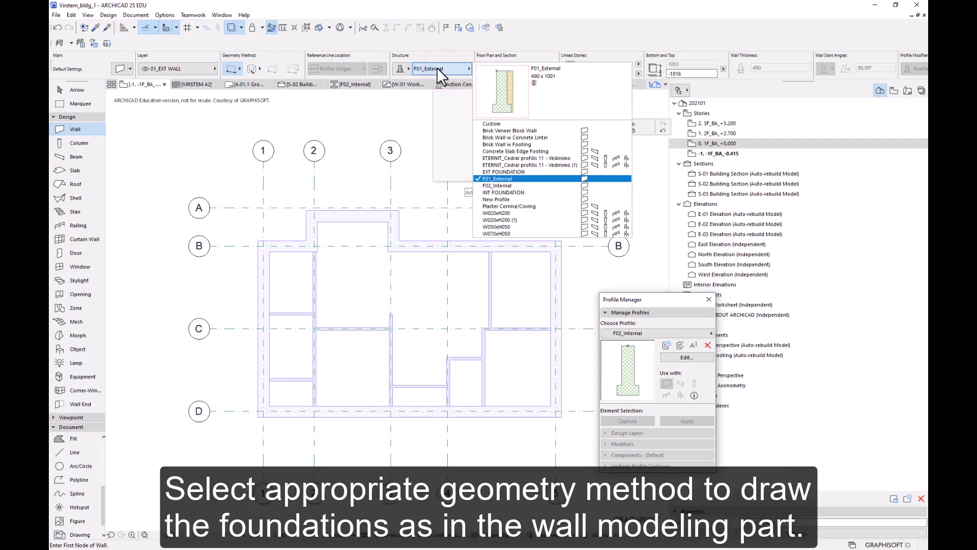
pyautogui.click(509, 179)
pyautogui.click(318, 222)
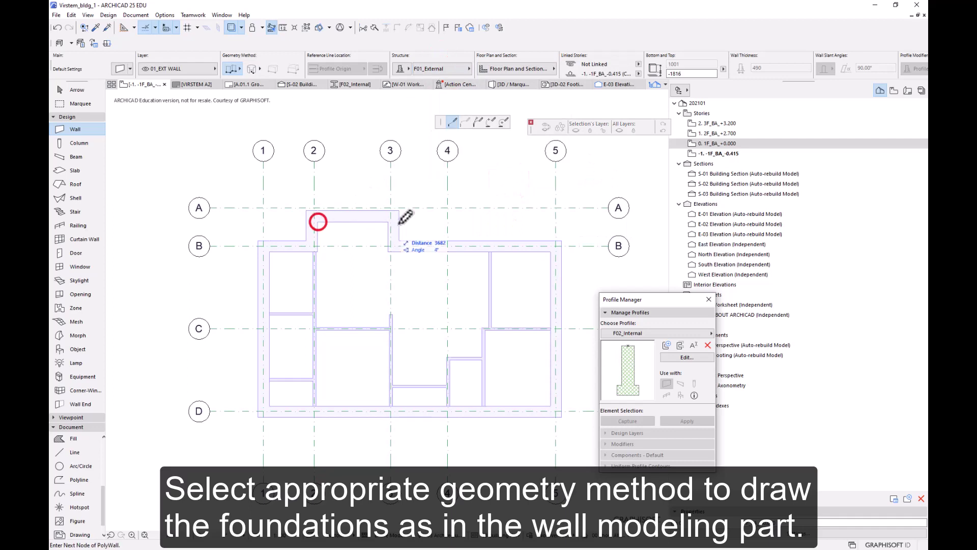
pyautogui.click(388, 221)
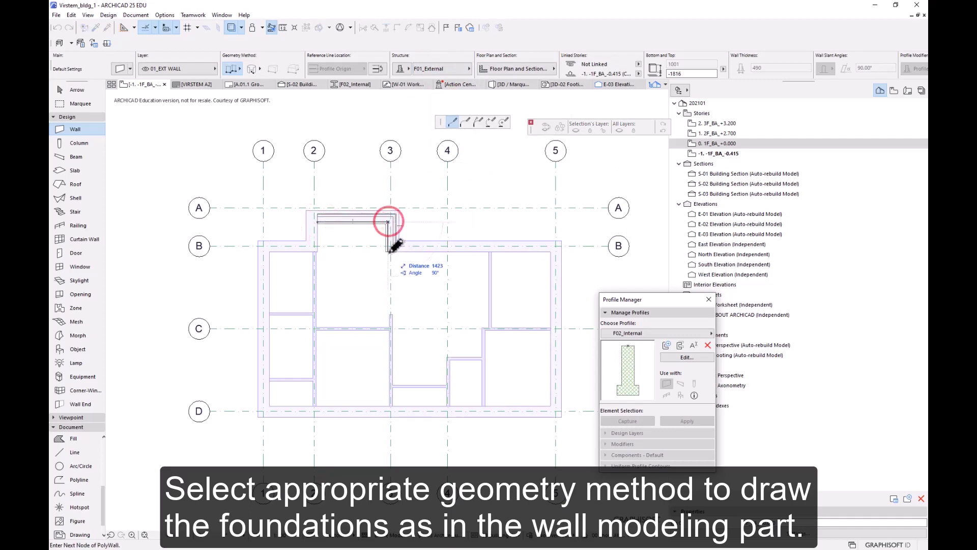
pyautogui.click(388, 251)
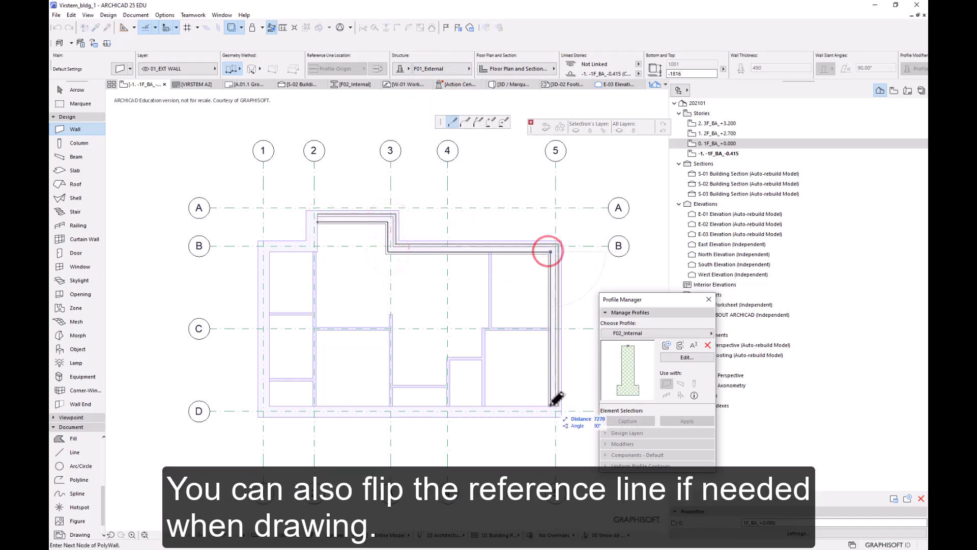
pyautogui.click(269, 405)
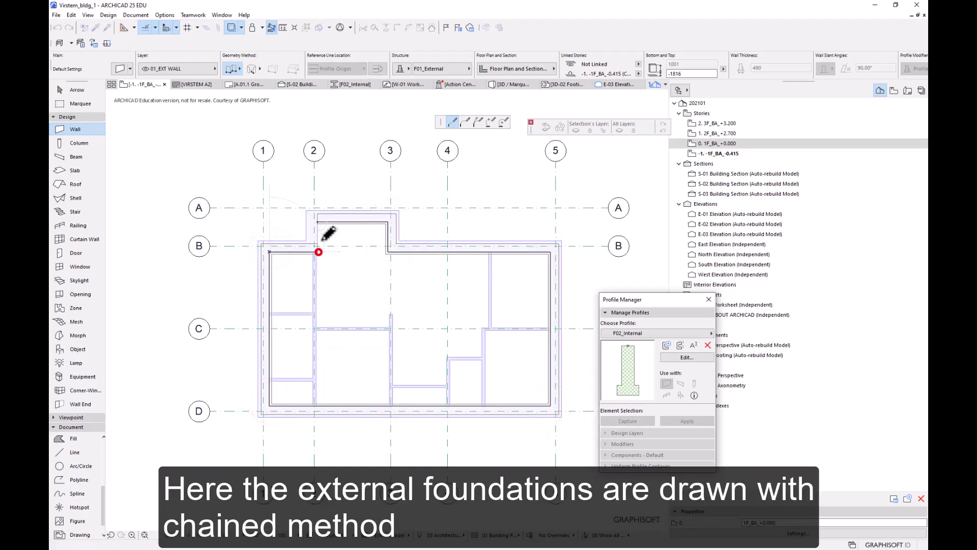
pyautogui.click(315, 220)
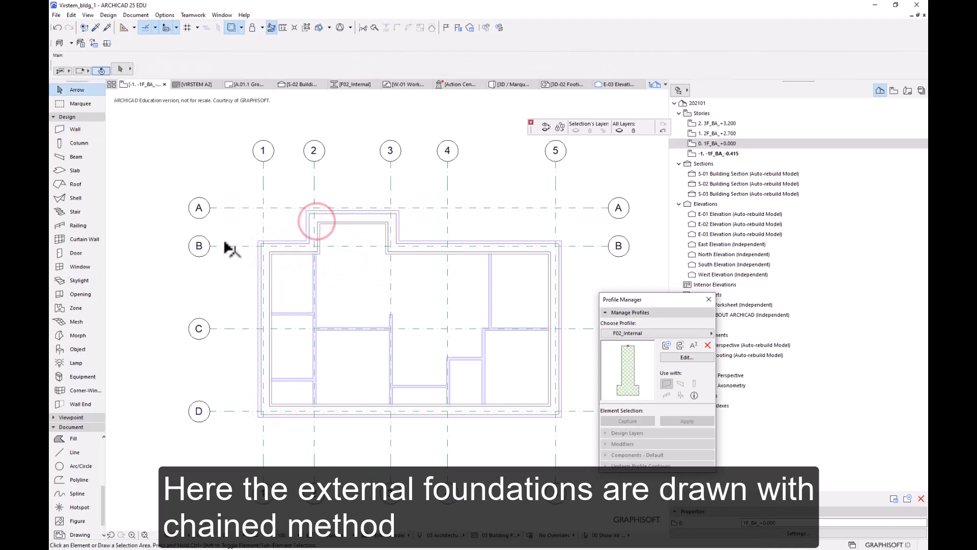
# Draw a single F02_Internal foundation wall along grid line 2, from the external foundation at D to the one at B.
pyautogui.click(75, 129)
pyautogui.click(246, 58)
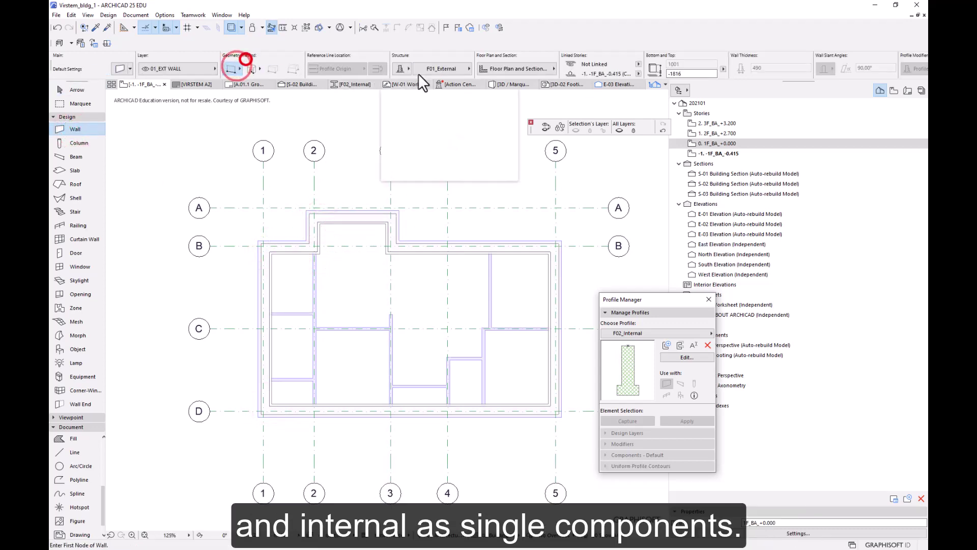
pyautogui.click(435, 68)
pyautogui.click(511, 184)
pyautogui.scroll(2, 293, 336)
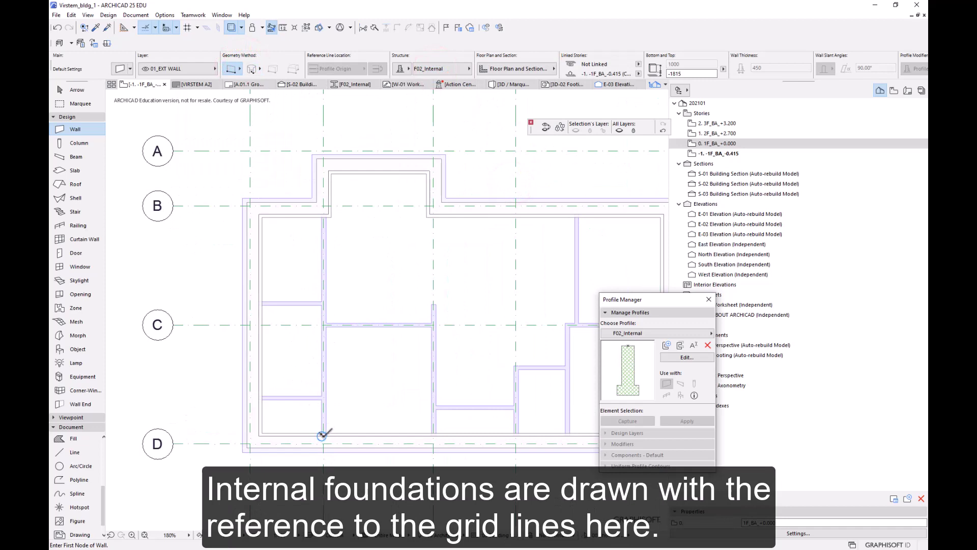
pyautogui.click(322, 435)
pyautogui.click(321, 214)
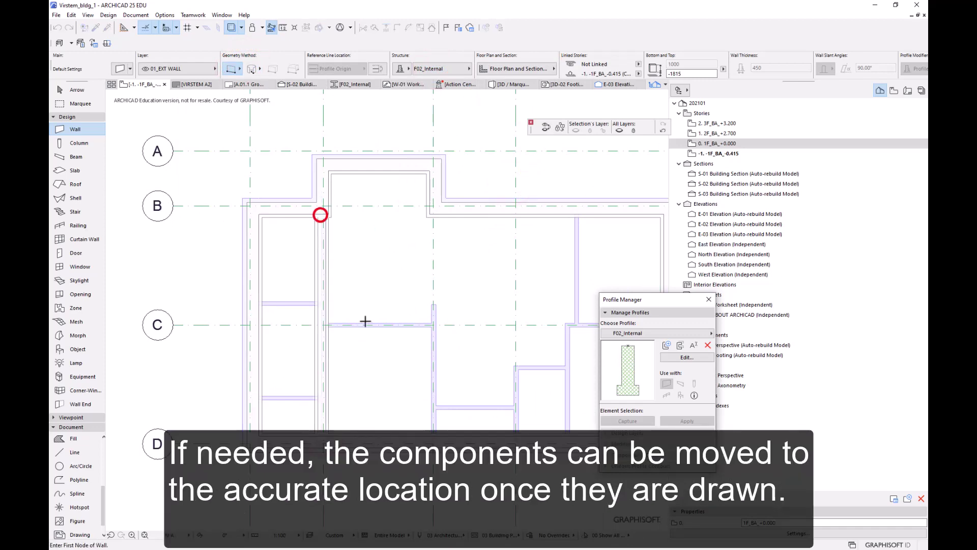
# Draw F02_Internal foundation walls along grid line 3 from D to just past C, and along grid line C between 2 and 3.
pyautogui.click(433, 435)
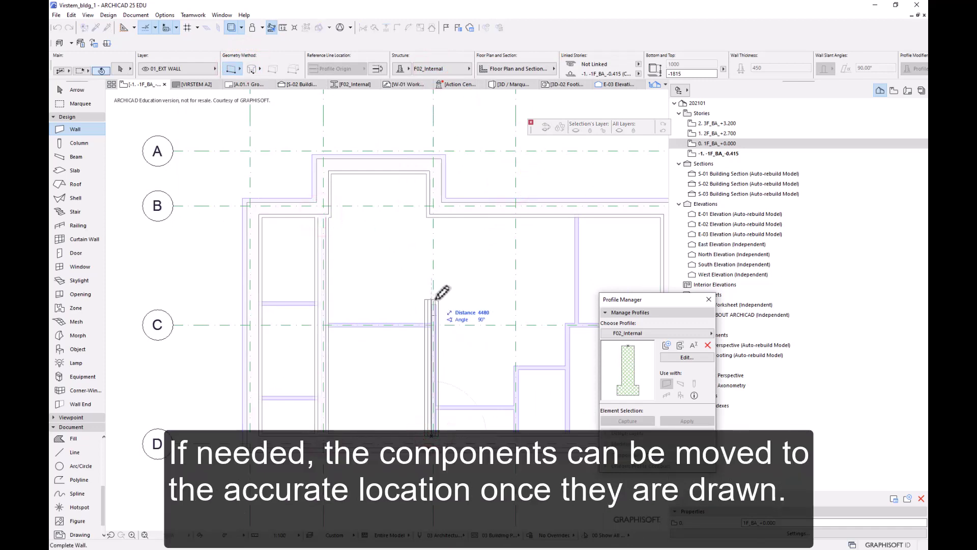
pyautogui.click(433, 298)
pyautogui.scroll(3, 353, 316)
pyautogui.click(354, 314)
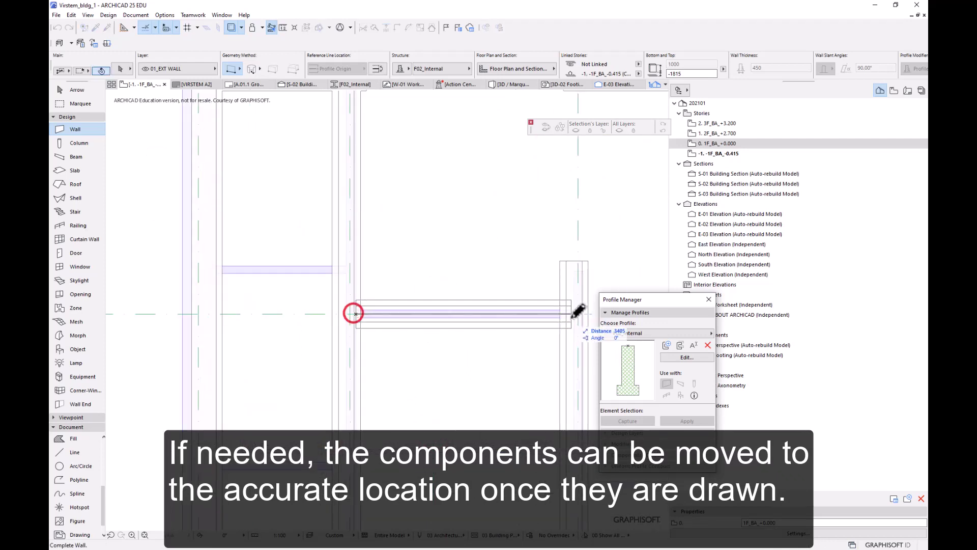
pyautogui.click(567, 315)
pyautogui.press('Escape')
# Stretch the start of the grid line C foundation to the reference line of the foundation along grid line 2.
pyautogui.click(393, 301)
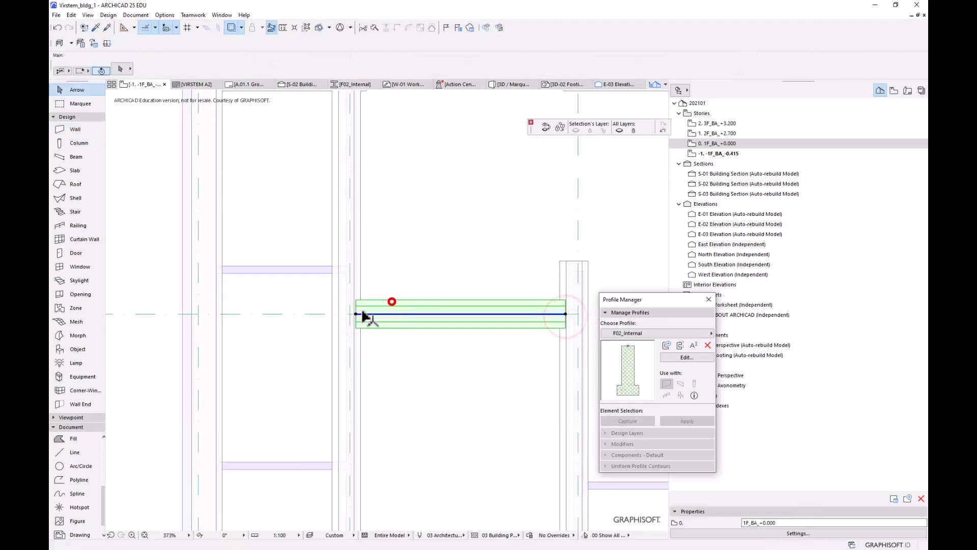
pyautogui.click(356, 314)
pyautogui.click(350, 314)
pyautogui.moveTo(379, 333); pyautogui.dragTo(371, 313, button='middle')
pyautogui.click(308, 312)
pyautogui.click(305, 312)
pyautogui.scroll(1, 307, 314)
# Drag multiple copies of the grid line C foundation, placing two on the traced horizontal internal walls between grid lines 1 and 2.
pyautogui.click(462, 328)
pyautogui.rightClick(434, 270)
pyautogui.moveTo(488, 361)
pyautogui.click(594, 446)
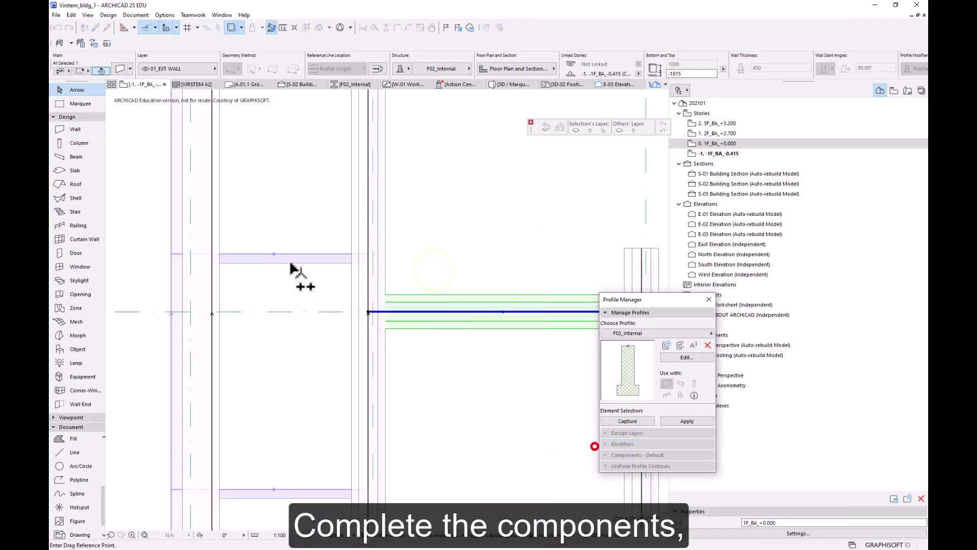
pyautogui.click(368, 312)
pyautogui.click(212, 257)
pyautogui.moveTo(268, 413); pyautogui.dragTo(314, 260, button='middle')
pyautogui.click(258, 341)
# Place three more copies on the traced horizontal walls east of grid line 3, including the one along C, and finish copying.
pyautogui.scroll(-2, 578, 288)
pyautogui.moveTo(577, 288); pyautogui.dragTo(403, 302, button='middle')
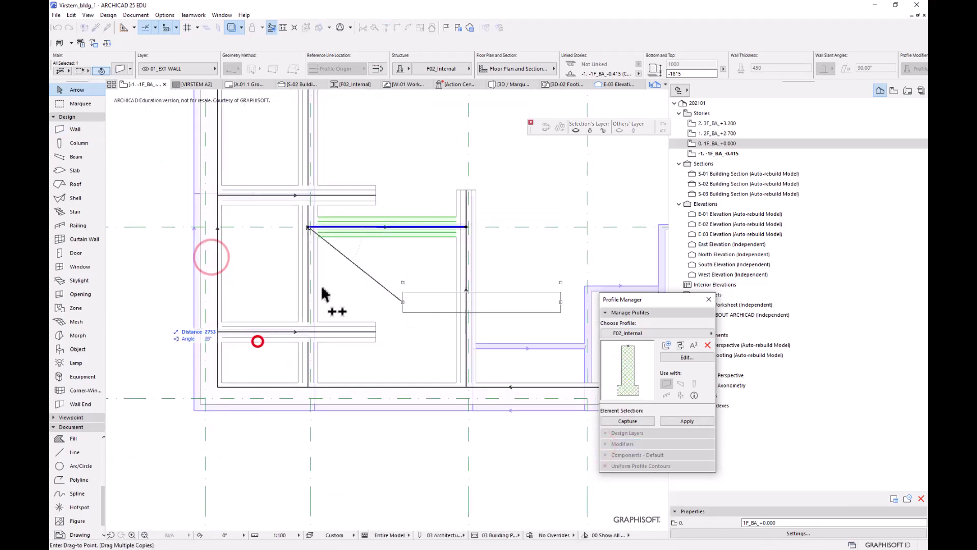
pyautogui.click(467, 347)
pyautogui.moveTo(569, 275); pyautogui.dragTo(289, 242, button='middle')
pyautogui.click(376, 197)
pyautogui.moveTo(327, 163); pyautogui.dragTo(443, 254, button='middle')
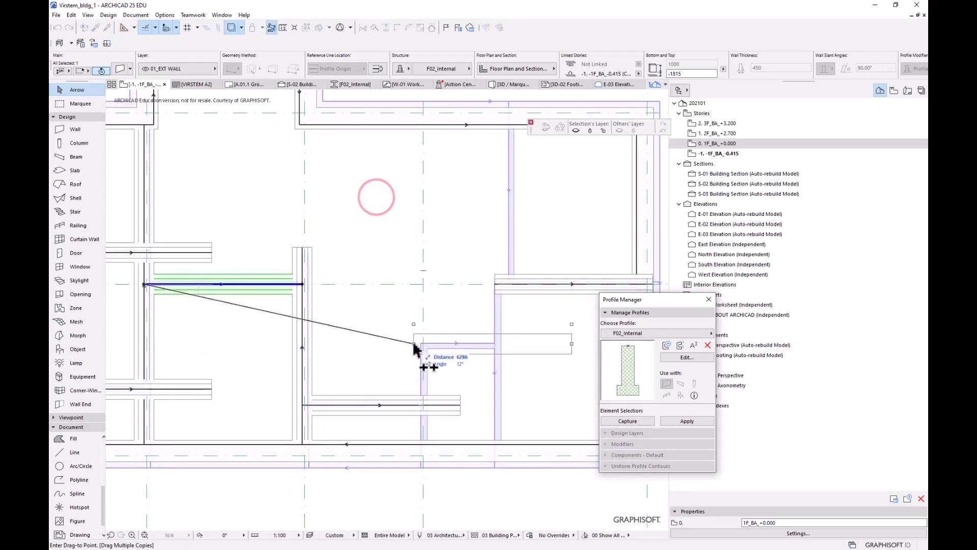
pyautogui.doubleClick(409, 343)
# Drag multiple copies of the grid line 3 foundation onto grid line 4 and the two traced vertical walls between grid lines 4 and 5.
pyautogui.click(309, 260)
pyautogui.click(313, 248)
pyautogui.rightClick(370, 196)
pyautogui.moveTo(457, 289)
pyautogui.click(532, 372)
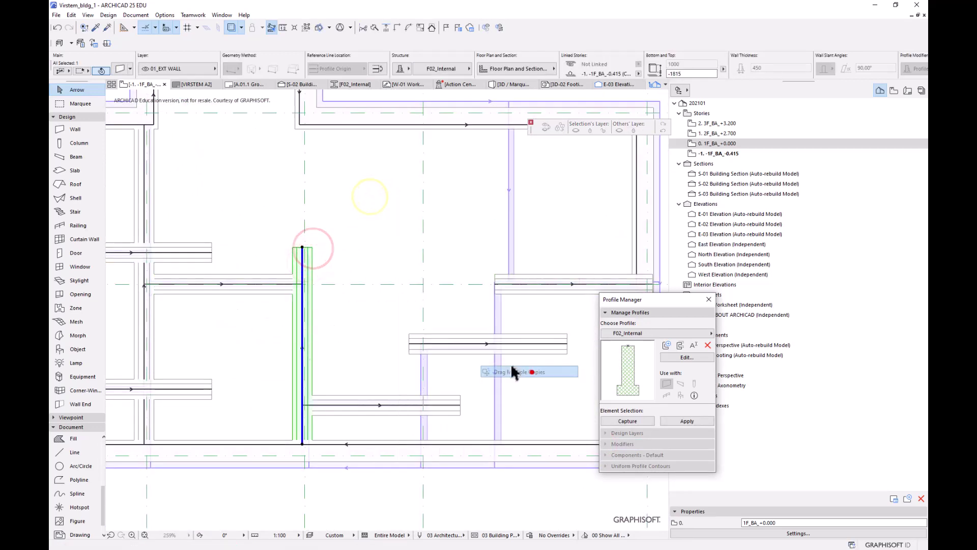
pyautogui.click(304, 333)
pyautogui.click(426, 331)
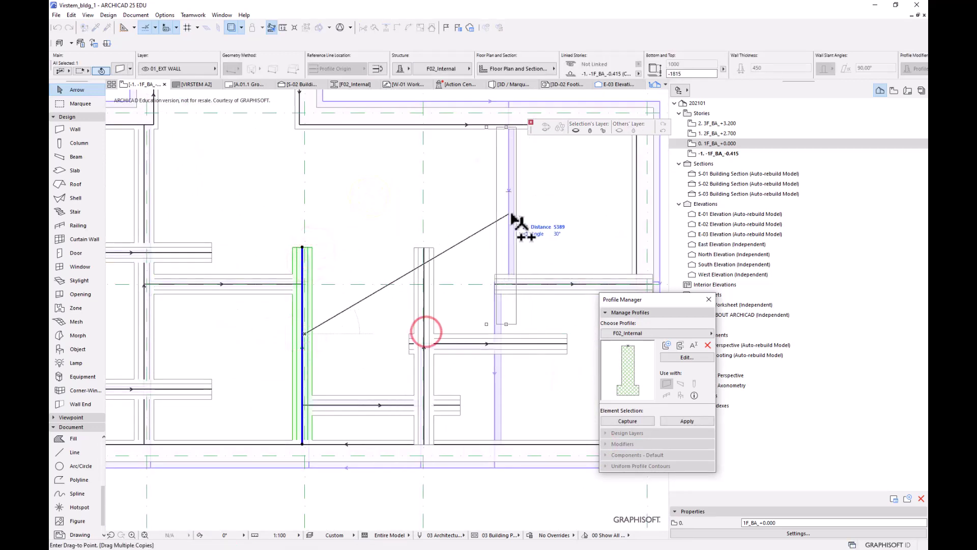
pyautogui.click(510, 211)
pyautogui.click(498, 369)
pyautogui.press('Escape')
# Adjust the lower ends of the two vertical copies between grid lines 4 and 5 to the external foundation and the grid line C foundation.
pyautogui.click(495, 479)
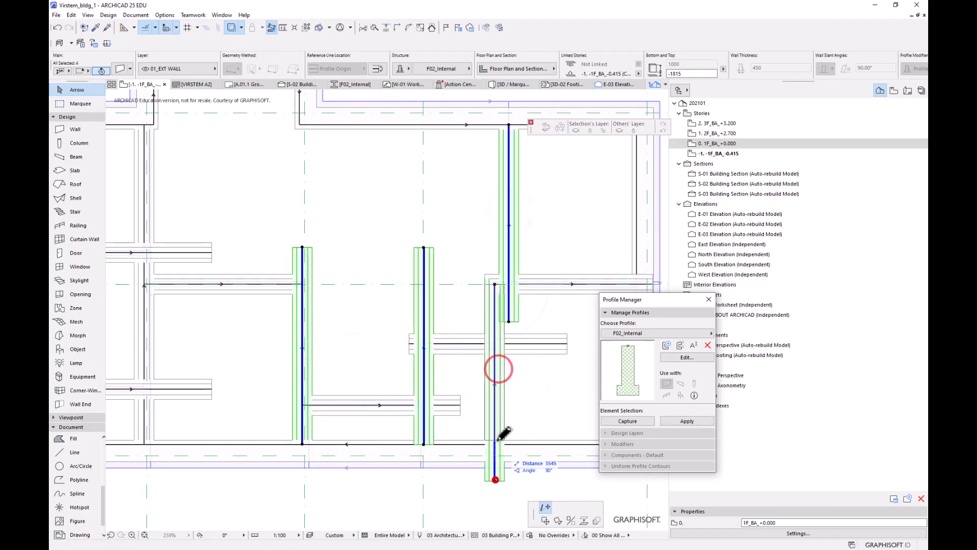
pyautogui.click(495, 443)
pyautogui.click(509, 321)
pyautogui.click(510, 283)
pyautogui.scroll(5, 509, 285)
pyautogui.click(522, 260)
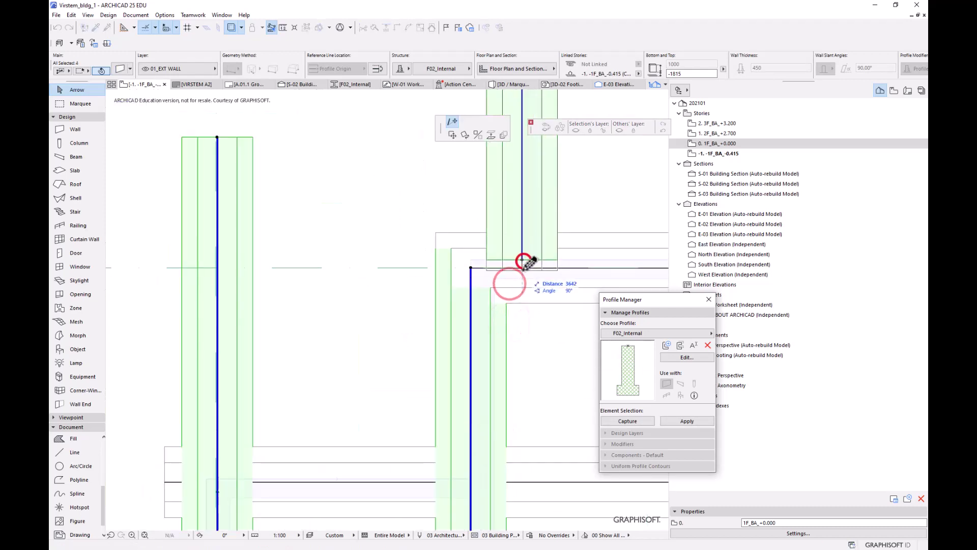
pyautogui.click(522, 268)
# Shorten the upper end of the grid line 4 foundation to the reference line of the horizontal foundation crossing it below C.
pyautogui.scroll(-4, 505, 327)
pyautogui.moveTo(417, 344); pyautogui.dragTo(437, 219, button='middle')
pyautogui.click(398, 124)
pyautogui.press('Escape')
pyautogui.click(386, 111)
pyautogui.click(386, 276)
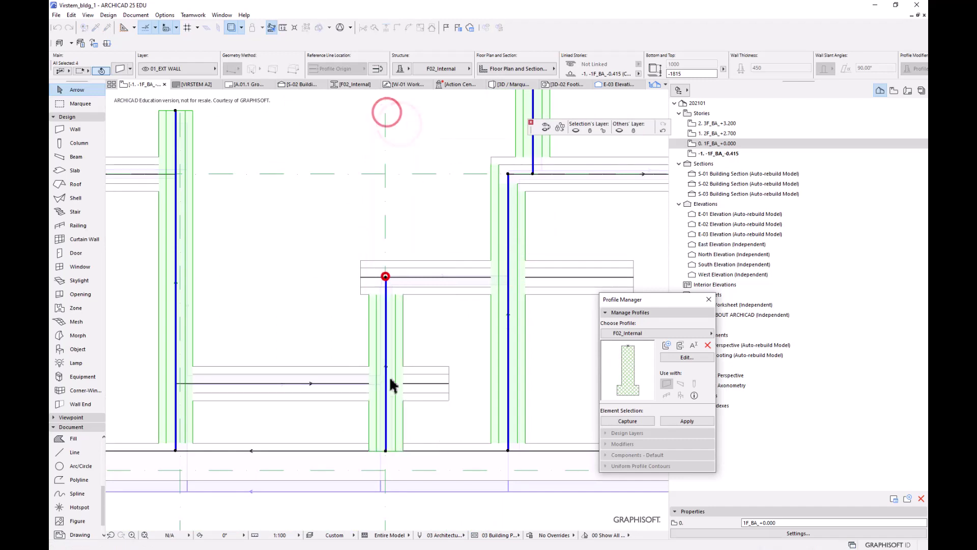
# Trim the horizontal foundation between grid lines 3 and 4 to end at the grid line 4 foundation, and the one above it to start there.
pyautogui.click(336, 395)
pyautogui.click(449, 383)
pyautogui.click(386, 383)
pyautogui.click(360, 272)
pyautogui.click(361, 276)
pyautogui.scroll(-2, 392, 269)
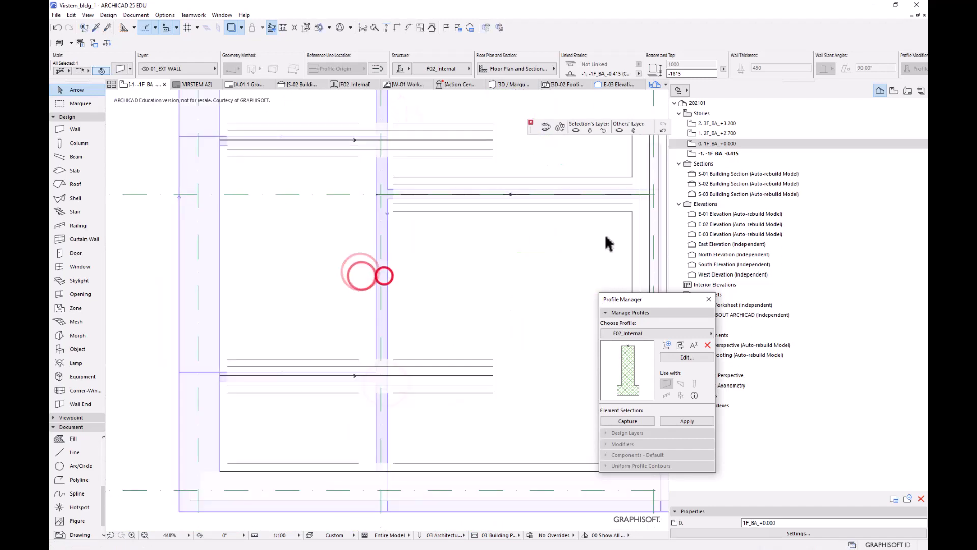
pyautogui.scroll(2, 606, 239)
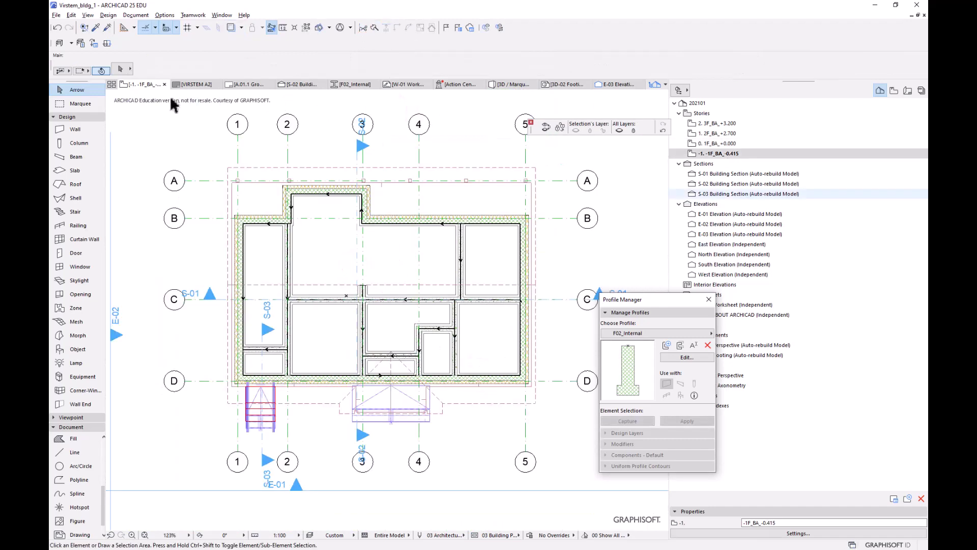
# Place a marquee around the whole building plan on the -1 story and show the marquee area in 3D.
pyautogui.click(79, 104)
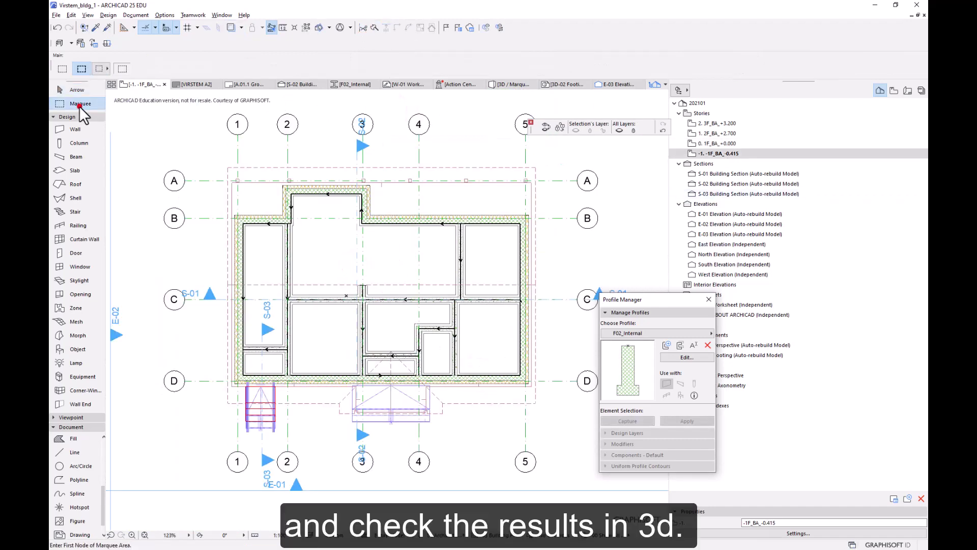
pyautogui.click(177, 122)
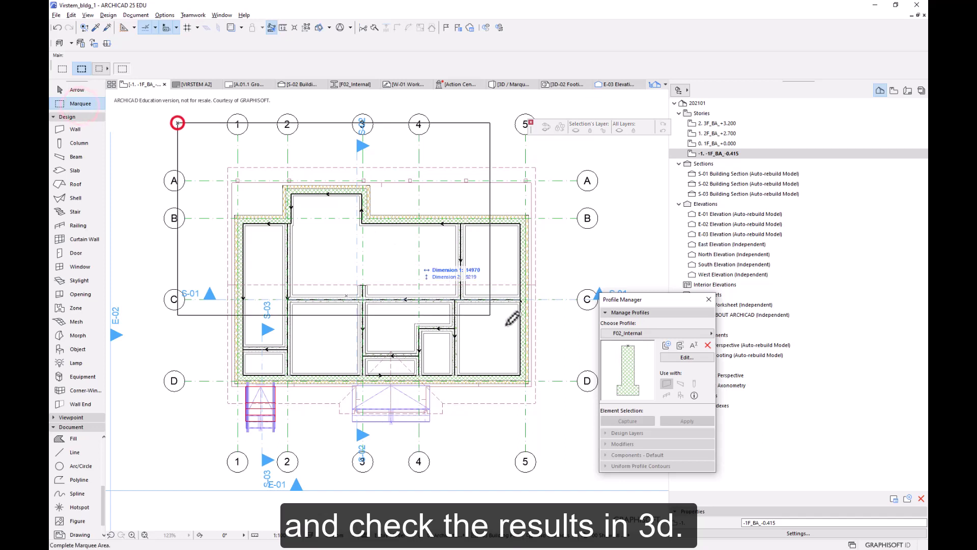
pyautogui.click(566, 473)
pyautogui.rightClick(151, 149)
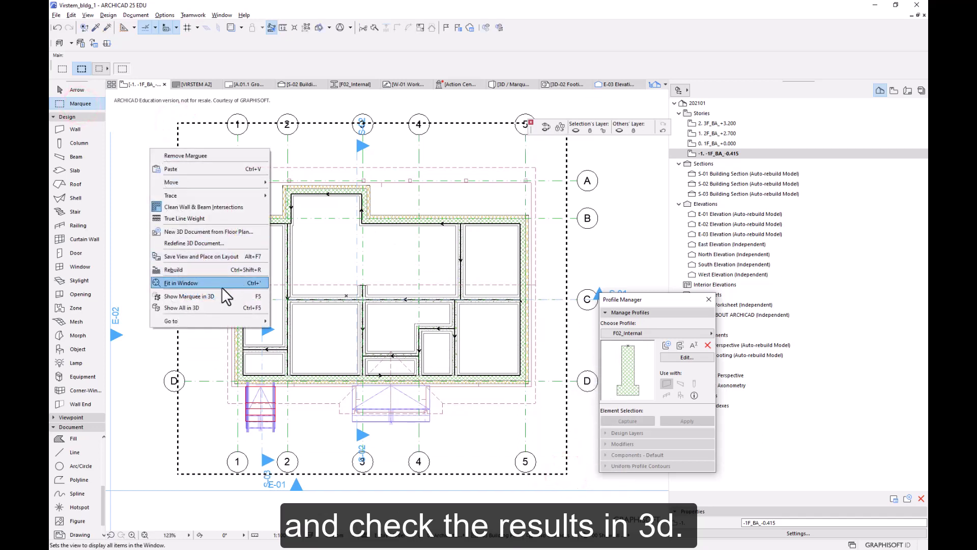
pyautogui.click(225, 297)
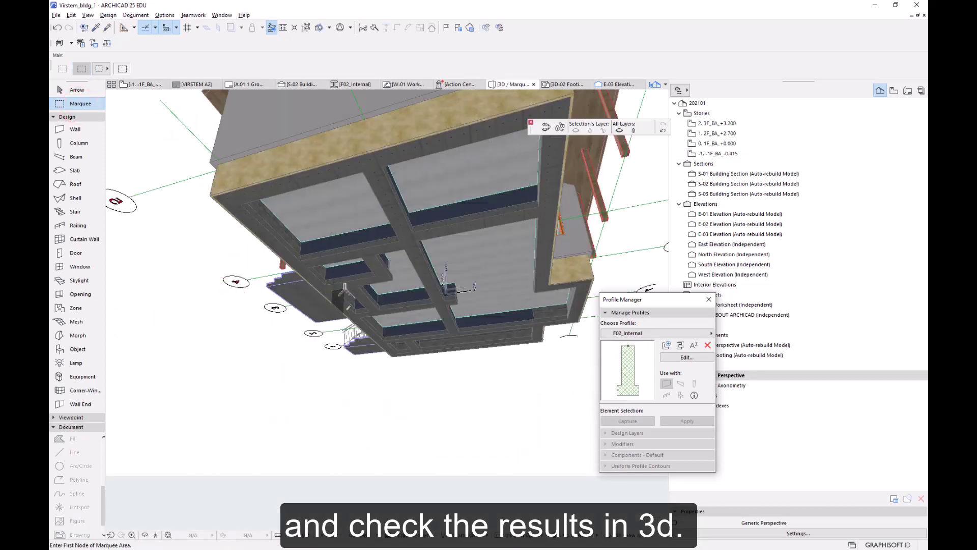